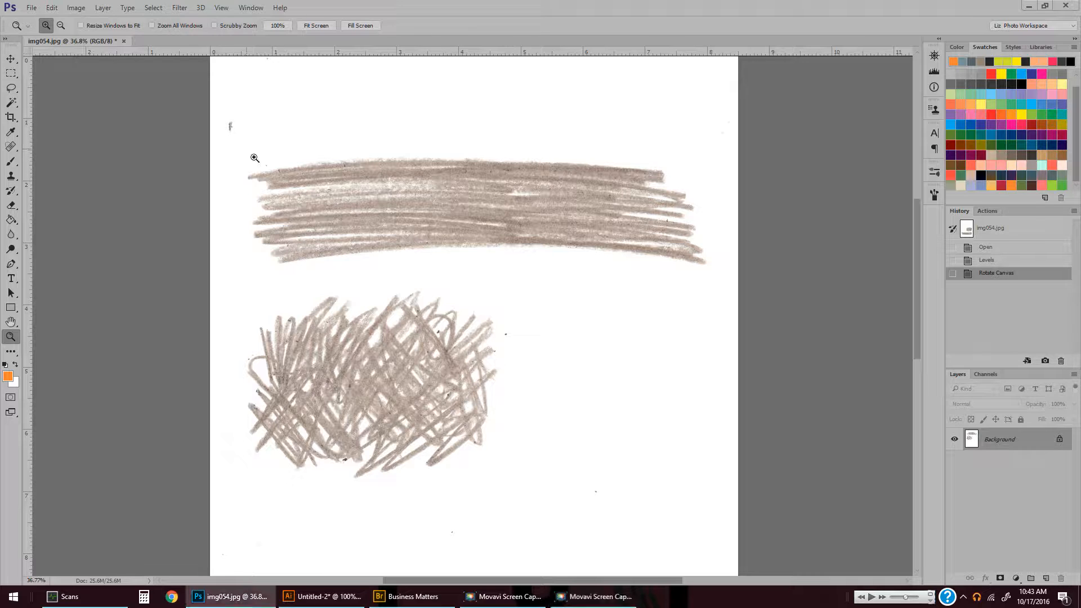
Copy the upper horizontal crayon scribble and paste it into a new 2388 × 704 pixel, 300 pixels/inch RGB document with a white background.
key("m")
left_click_drag(232, 137, 300, 179)
left_click_drag(503, 259, 727, 282)
key("ctrl+c")
key("ctrl+n")
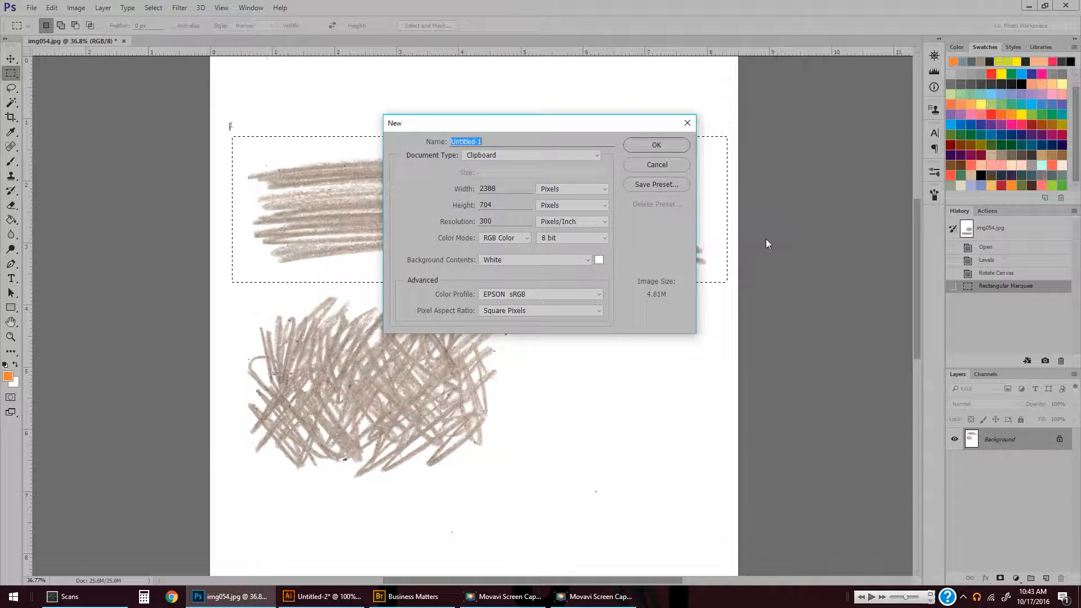
left_click(655, 145)
key("ctrl+v")
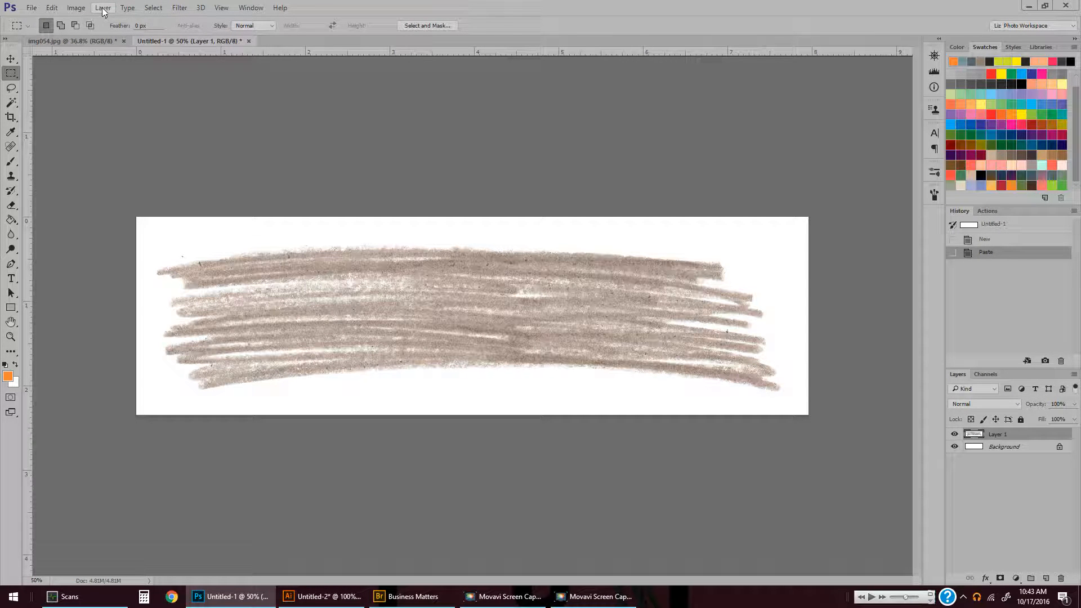
Apply a Threshold adjustment at level 221 to the pasted scribble layer.
left_click(76, 9)
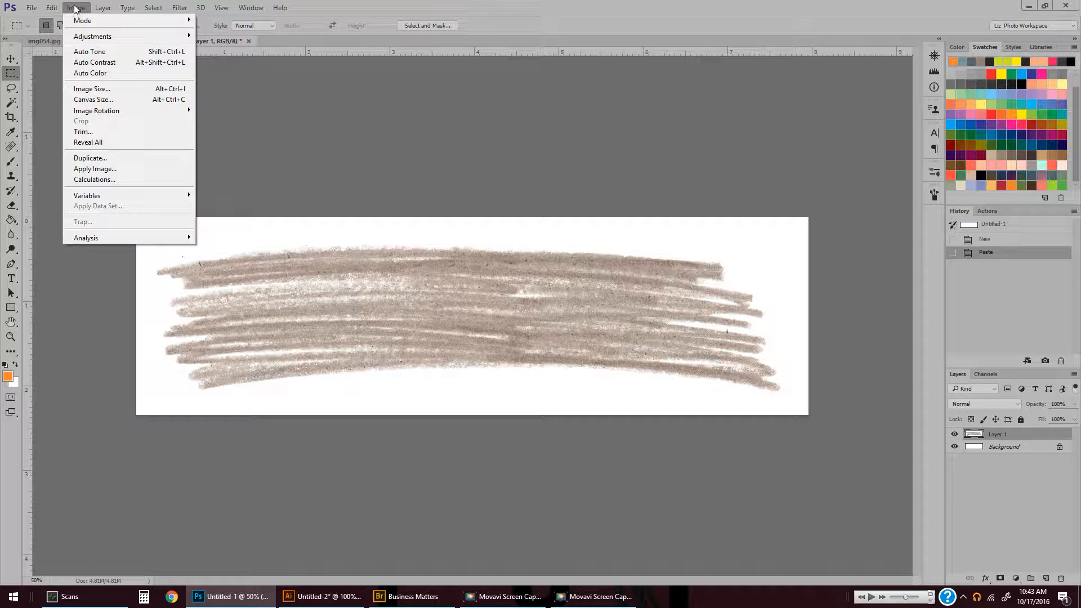
mouse_move(81, 37)
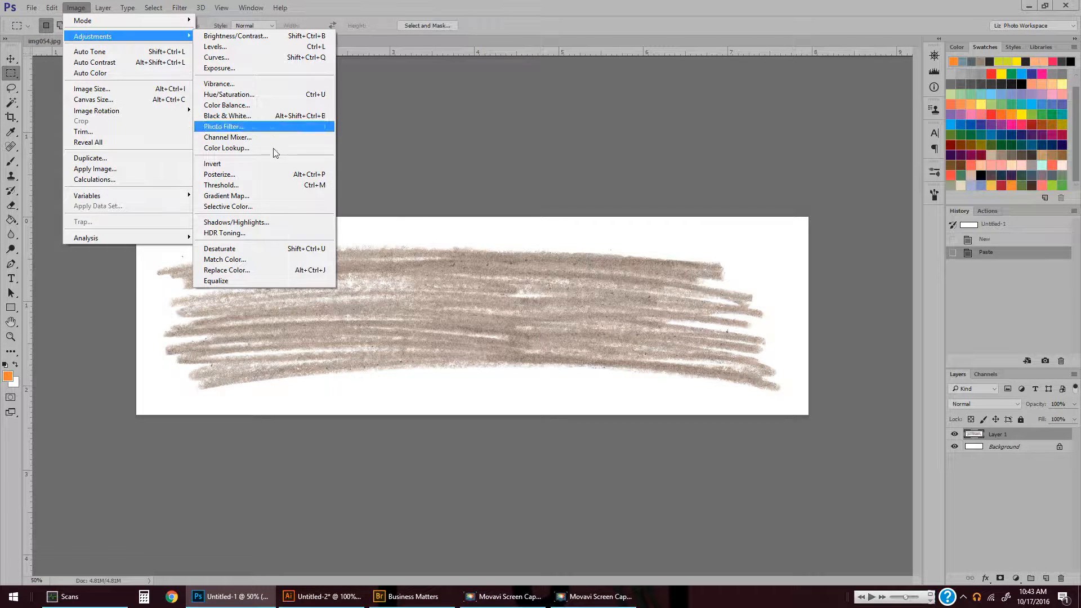
left_click(275, 184)
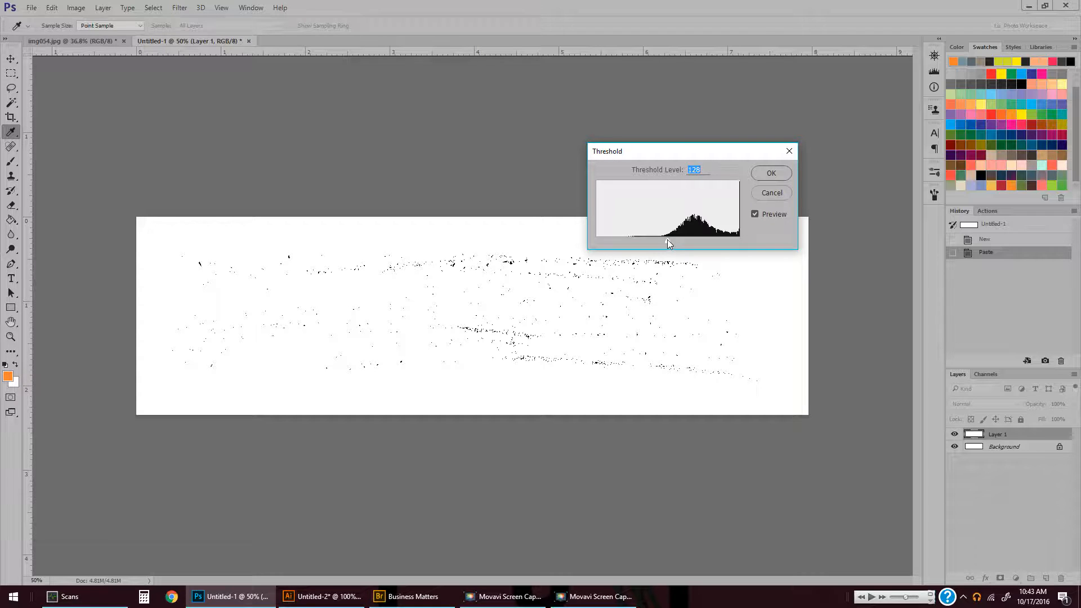
mouse_move(668, 240)
left_mouse_down()
mouse_move(745, 244)
mouse_move(669, 239)
mouse_move(721, 235)
left_mouse_up()
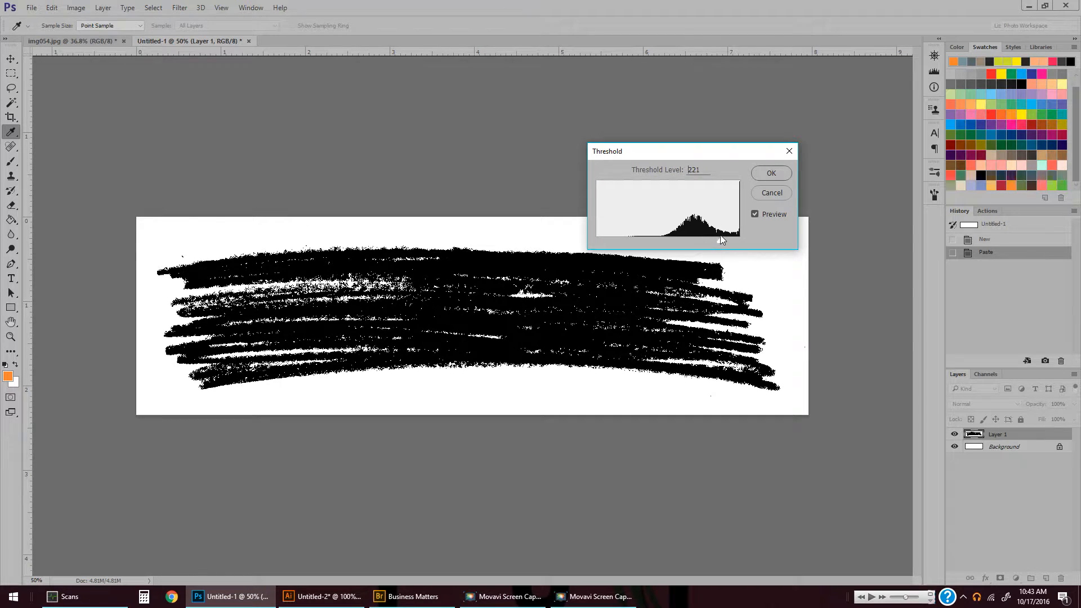
left_click(768, 173)
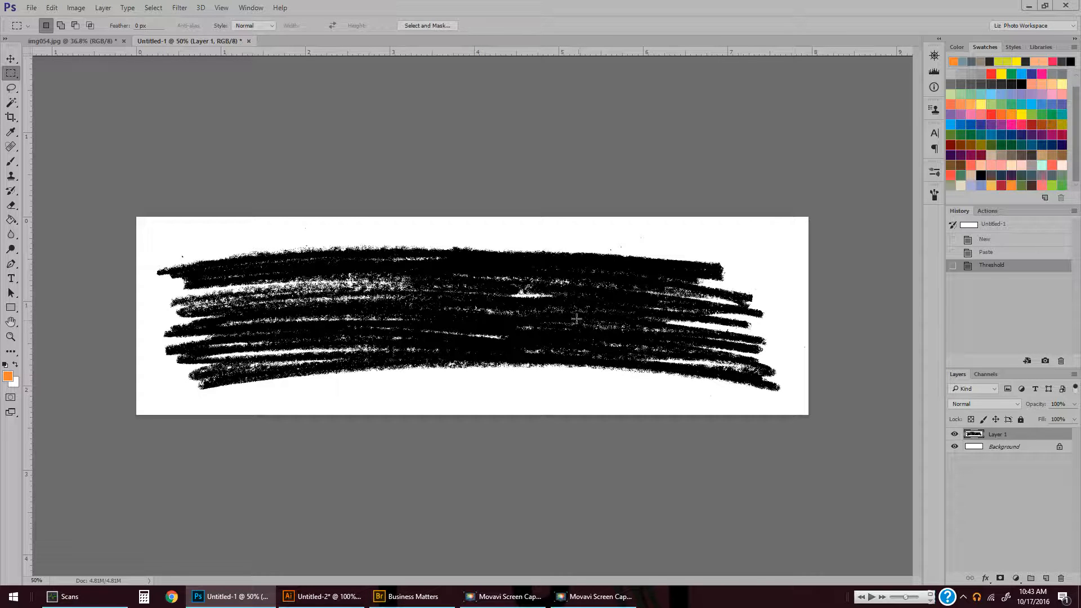
Crop the image to the dense middle of the scribble, about 5.7 by 1.6 inches, trimming off the ragged stroke ends.
key("c")
left_click_drag(215, 244, 697, 376)
key("Return")
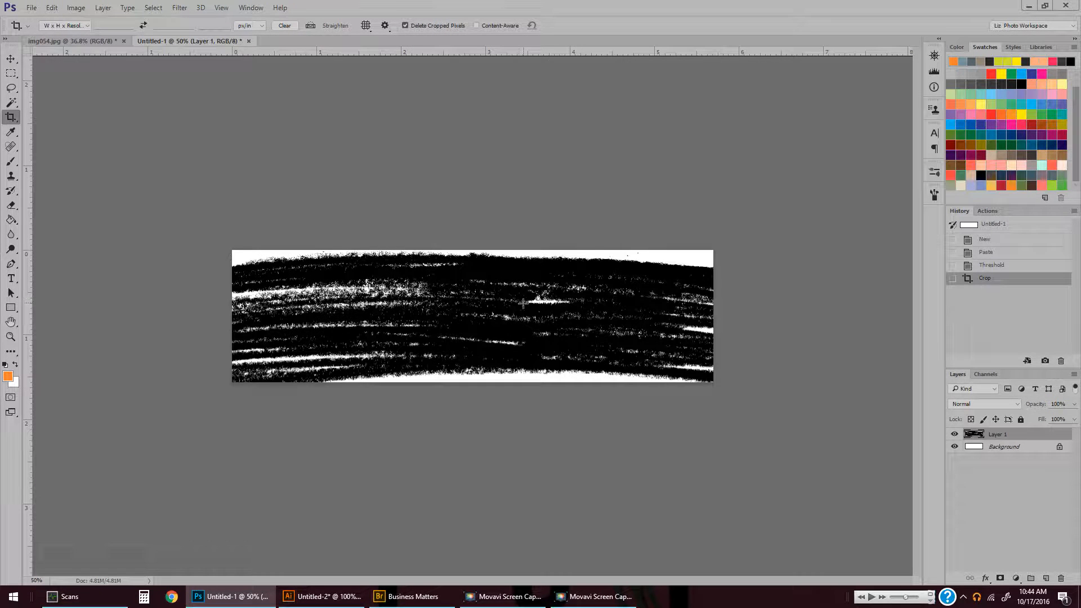
Apply an Offset filter of +989 pixels right and +144 pixels down to the layer with wrap around.
left_click(177, 9)
mouse_move(202, 232)
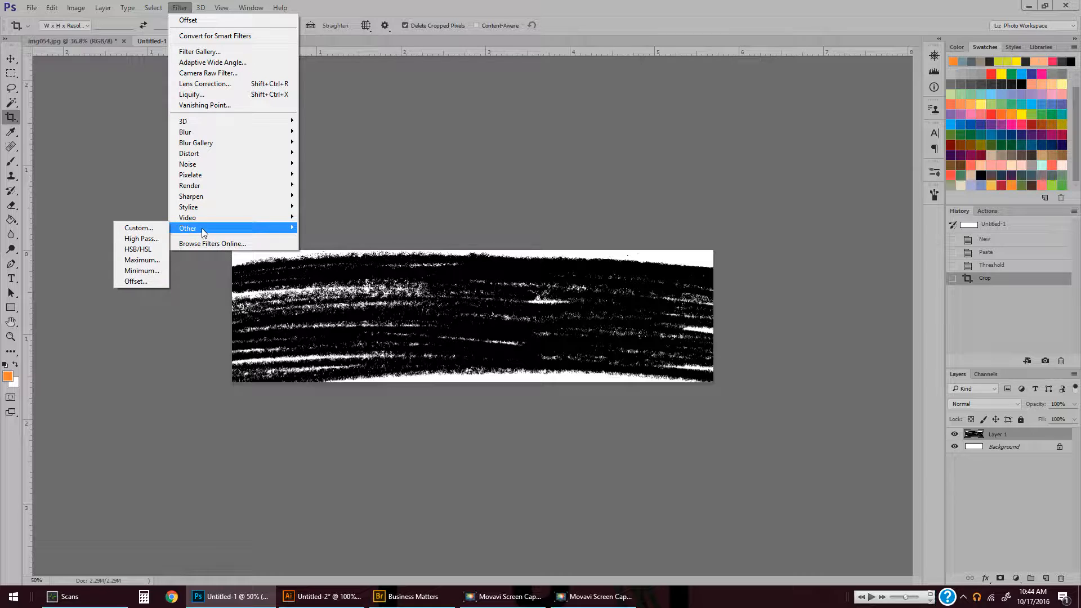
left_click(146, 282)
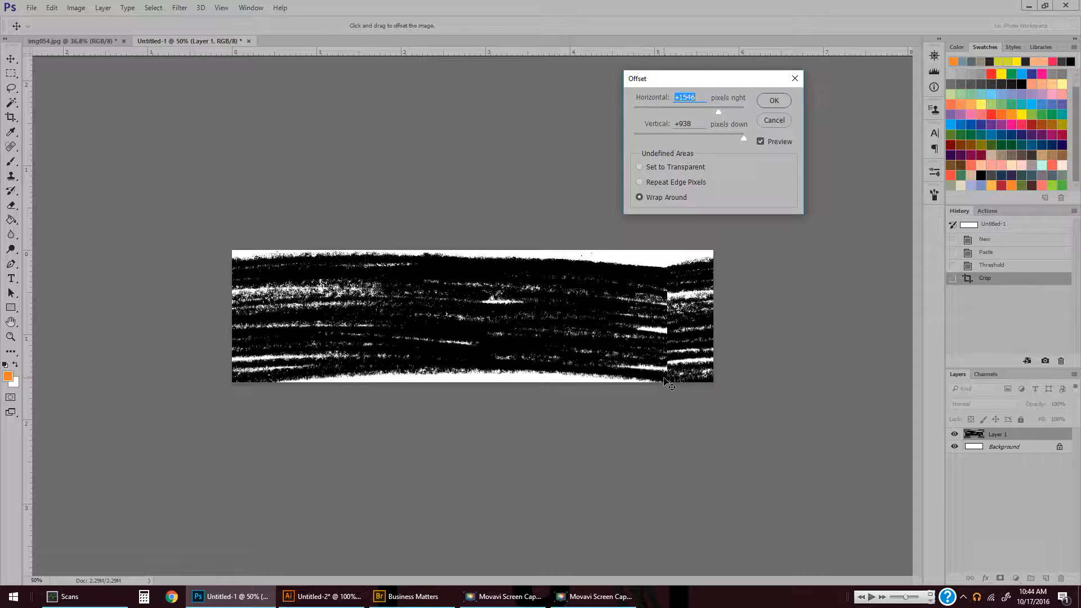
left_click(699, 111)
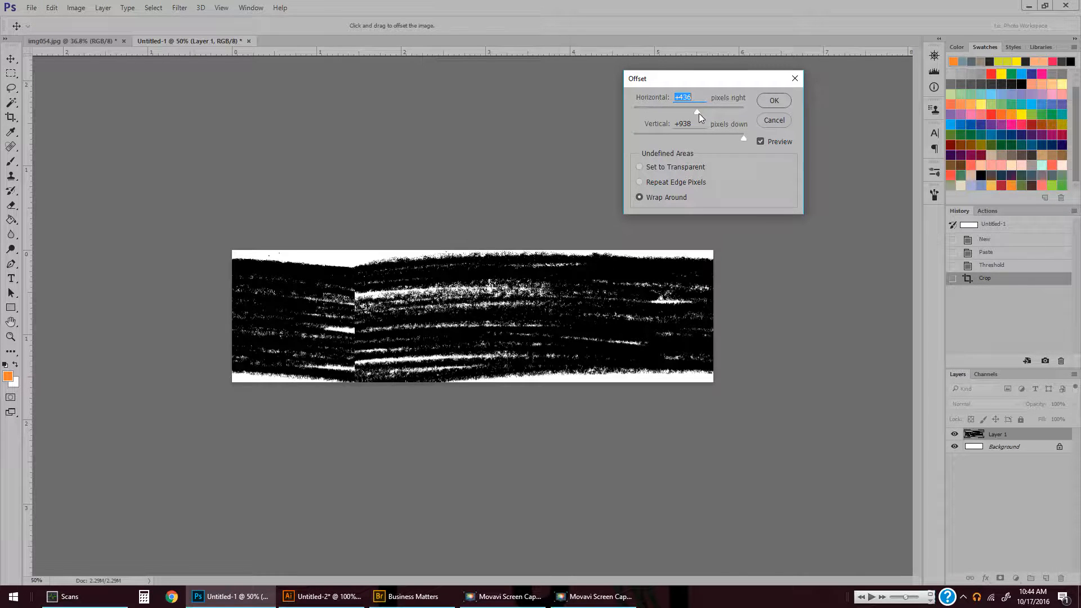
left_click_drag(697, 110, 707, 110)
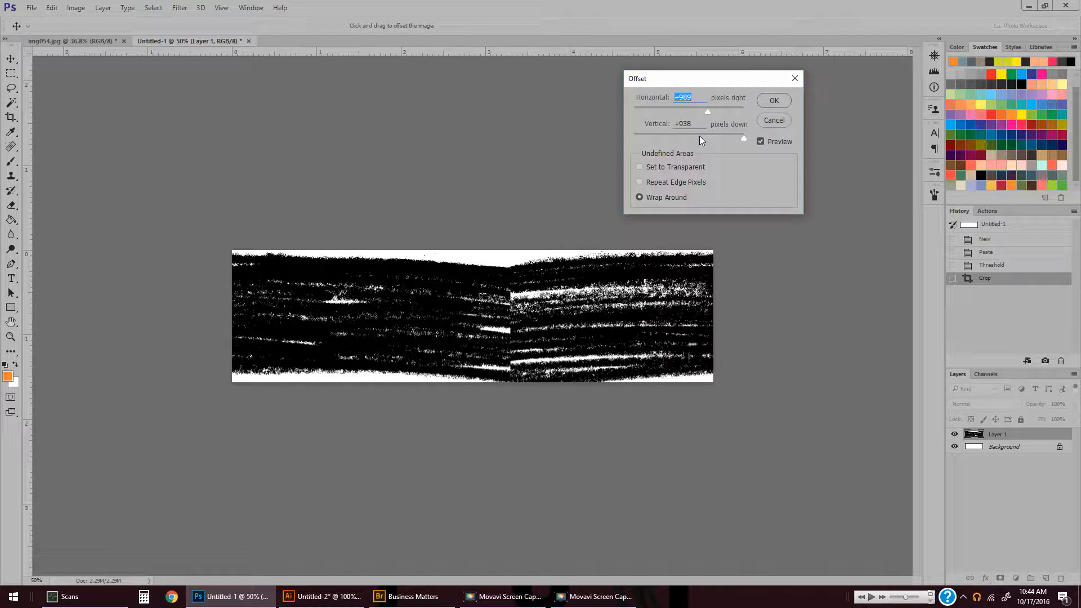
left_click(699, 134)
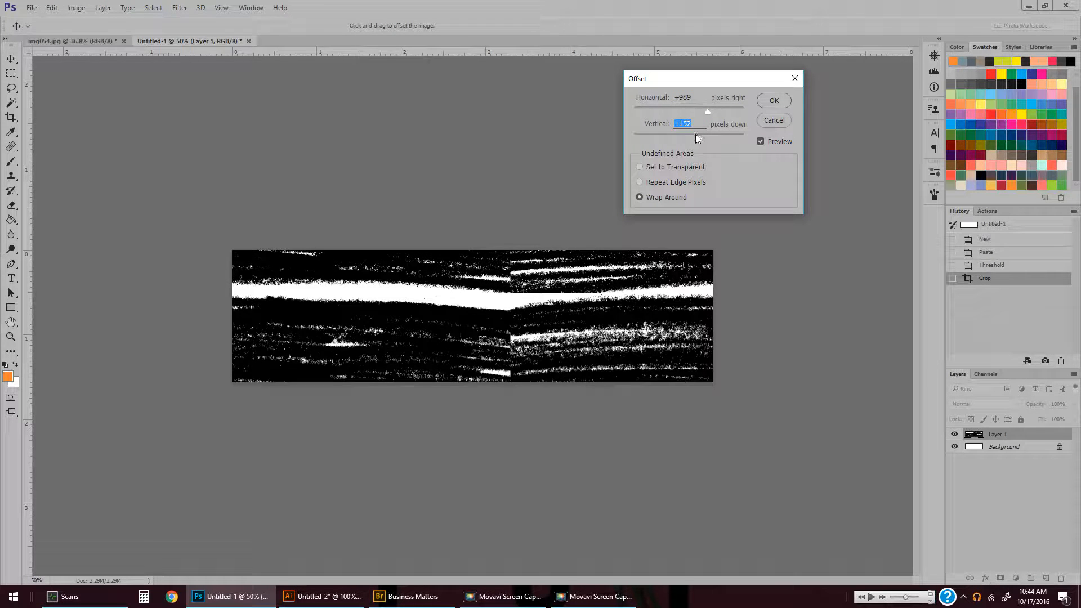
left_click(696, 137)
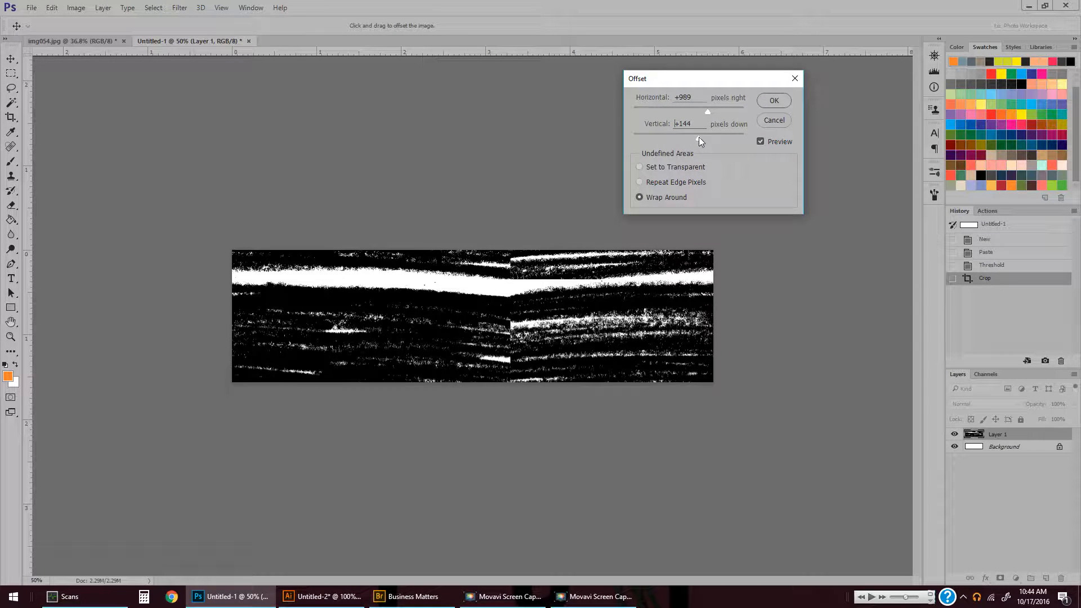
left_click(773, 101)
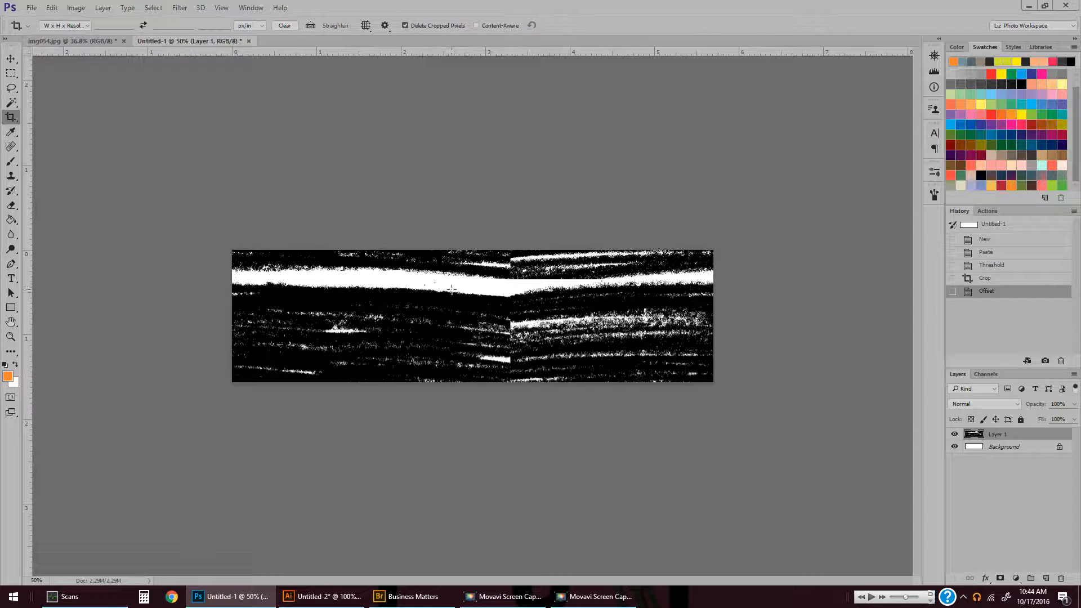
Cover the horizontal white band across the image with scribble texture using the Clone Stamp tool, including its remnant near the right edge.
left_click(10, 178)
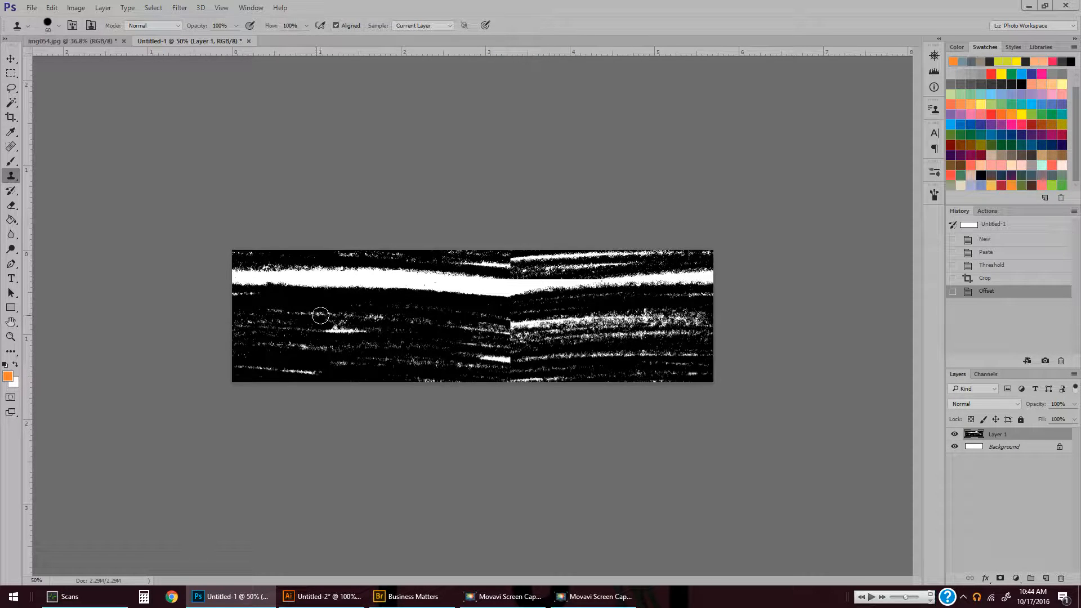
left_click(261, 350, "alt")
mouse_move(240, 276)
left_mouse_down()
mouse_move(552, 287)
mouse_move(532, 288)
mouse_move(625, 288)
mouse_move(476, 287)
mouse_move(696, 279)
mouse_move(600, 282)
left_mouse_up()
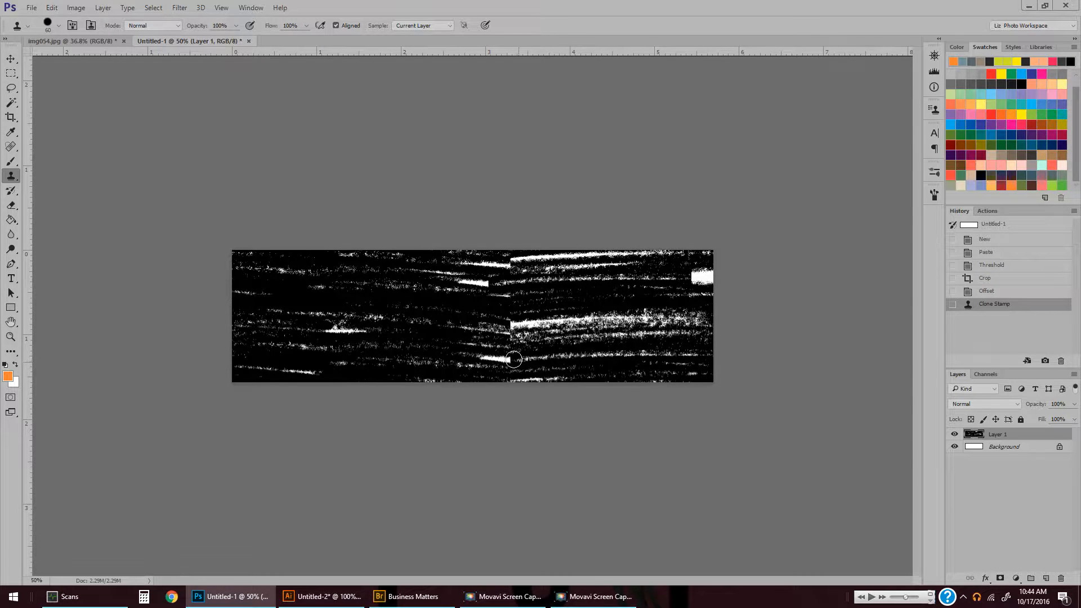
mouse_move(696, 286)
left_mouse_down()
mouse_move(710, 276)
mouse_move(687, 276)
mouse_move(701, 278)
left_mouse_up()
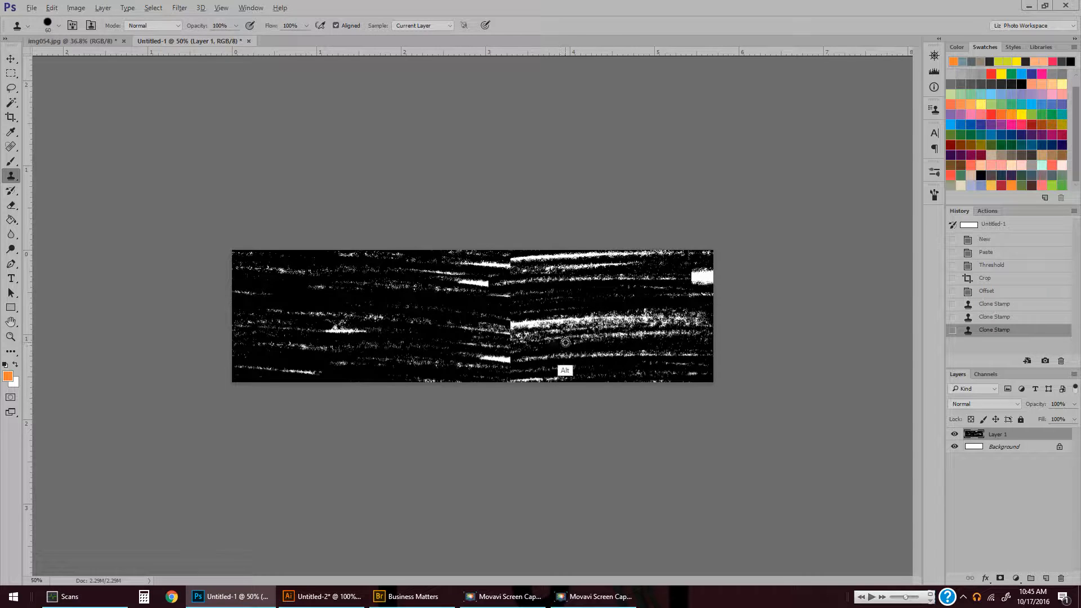
left_click(594, 344, "alt")
left_click_drag(693, 279, 697, 275)
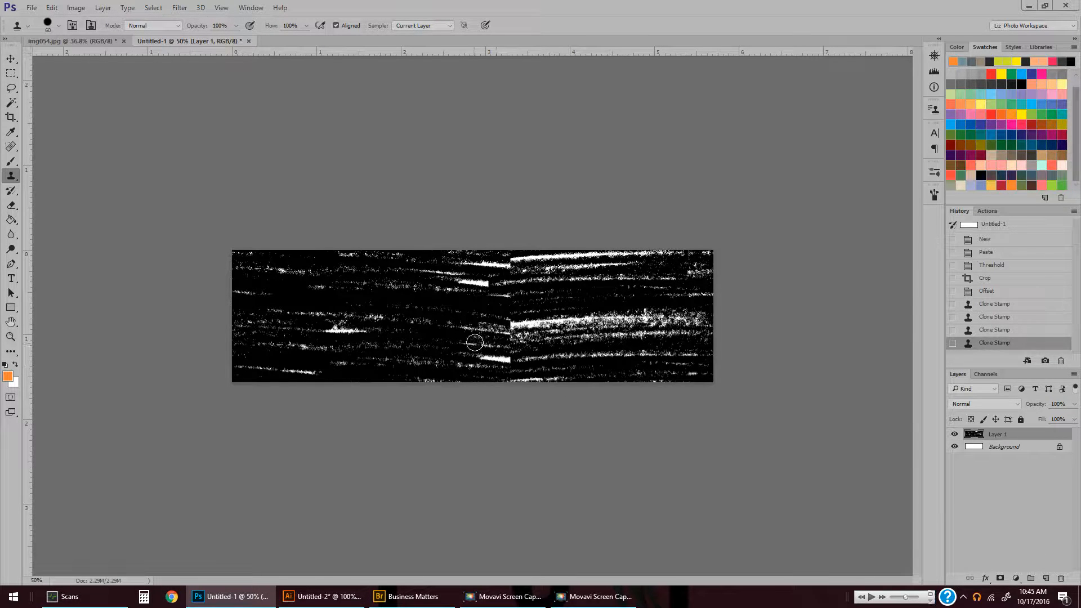
Clone dark scribble texture down the vertical seam near the middle of the image.
left_click(365, 343, "alt")
mouse_move(506, 265)
left_mouse_down()
mouse_move(524, 311)
mouse_move(508, 329)
mouse_move(518, 380)
left_mouse_up()
left_click(370, 323, "alt")
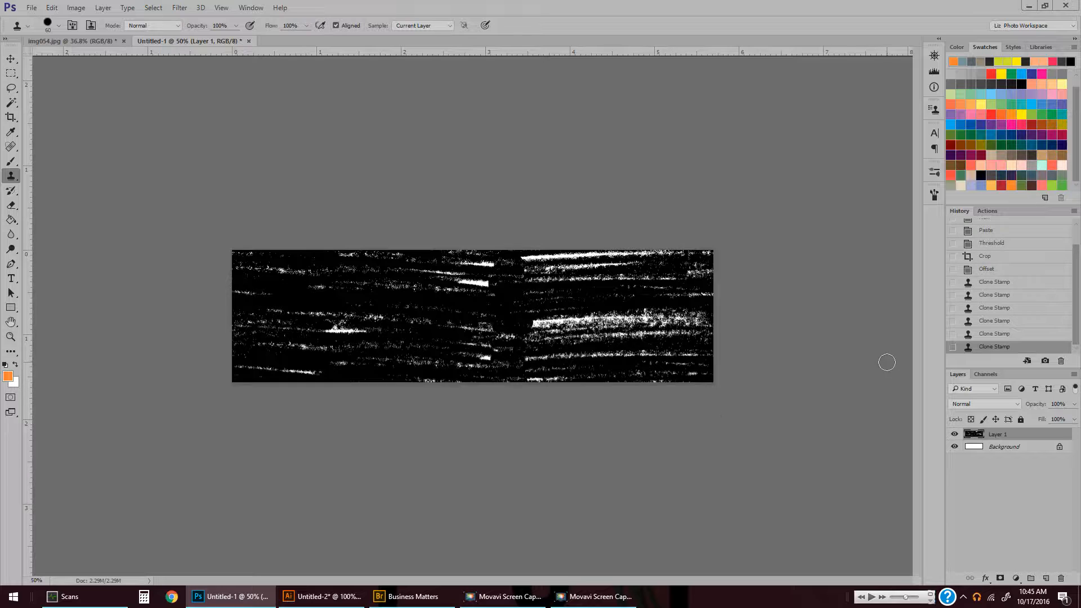
Clone texture over the bright patches and white streaks on both sides of the seam to even out the pattern.
left_click(376, 349, "alt")
left_click_drag(467, 283, 591, 279)
left_click_drag(579, 259, 558, 260)
left_click(394, 362, "alt")
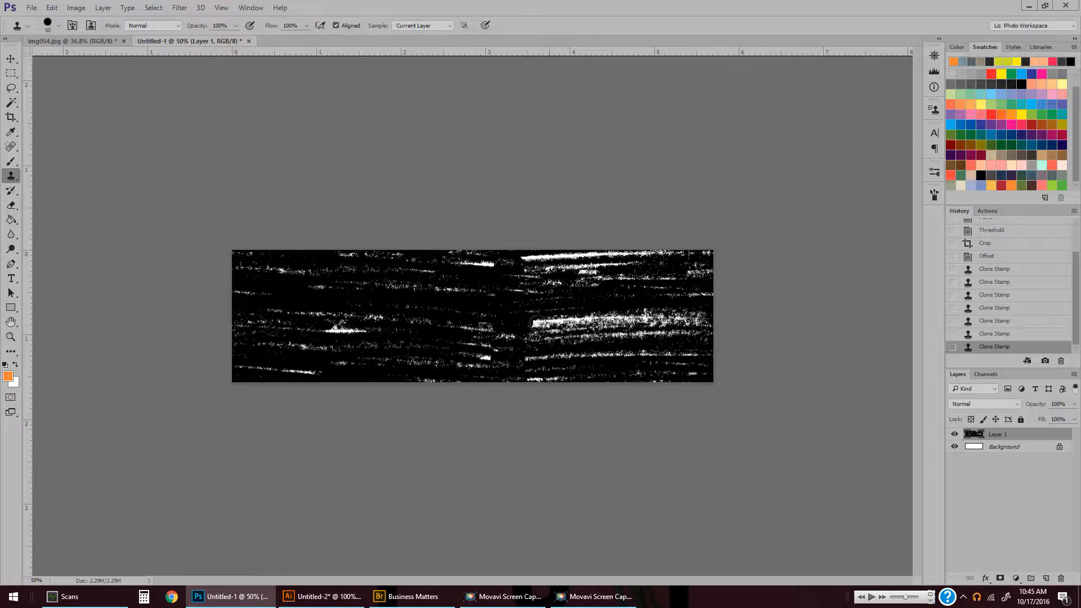
left_click_drag(537, 324, 700, 318)
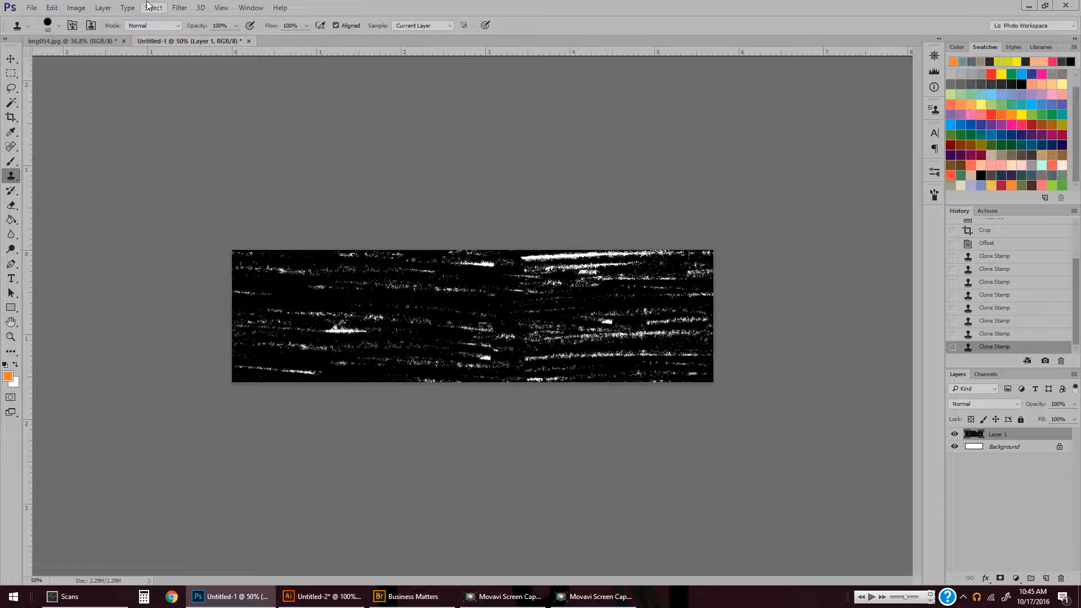
Apply a second Threshold adjustment at level 68 to the cloned texture.
left_click(76, 8)
mouse_move(82, 38)
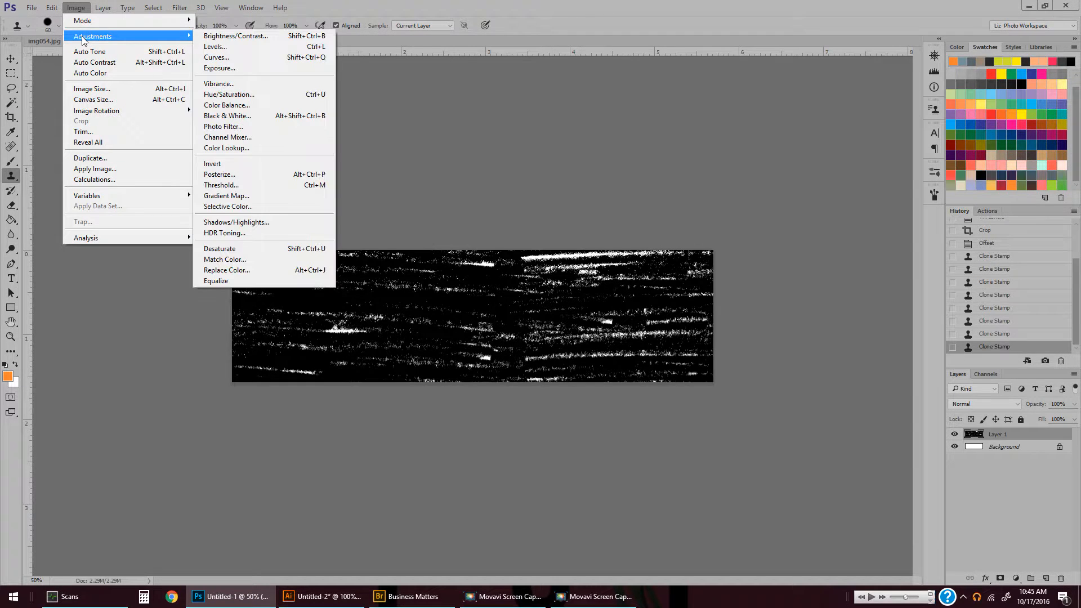
left_click(239, 185)
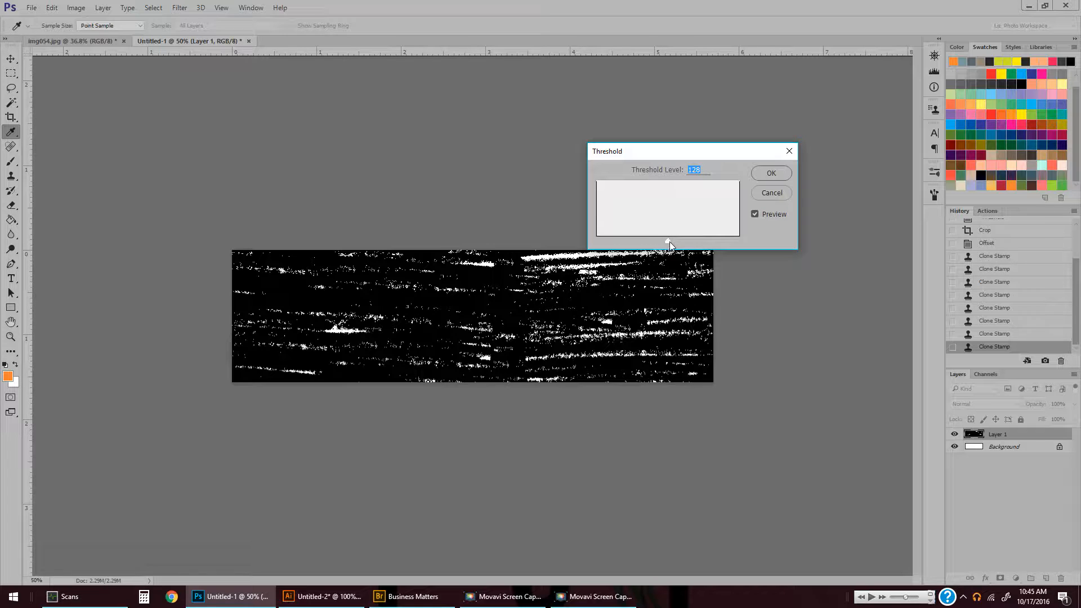
left_click_drag(669, 241, 635, 239)
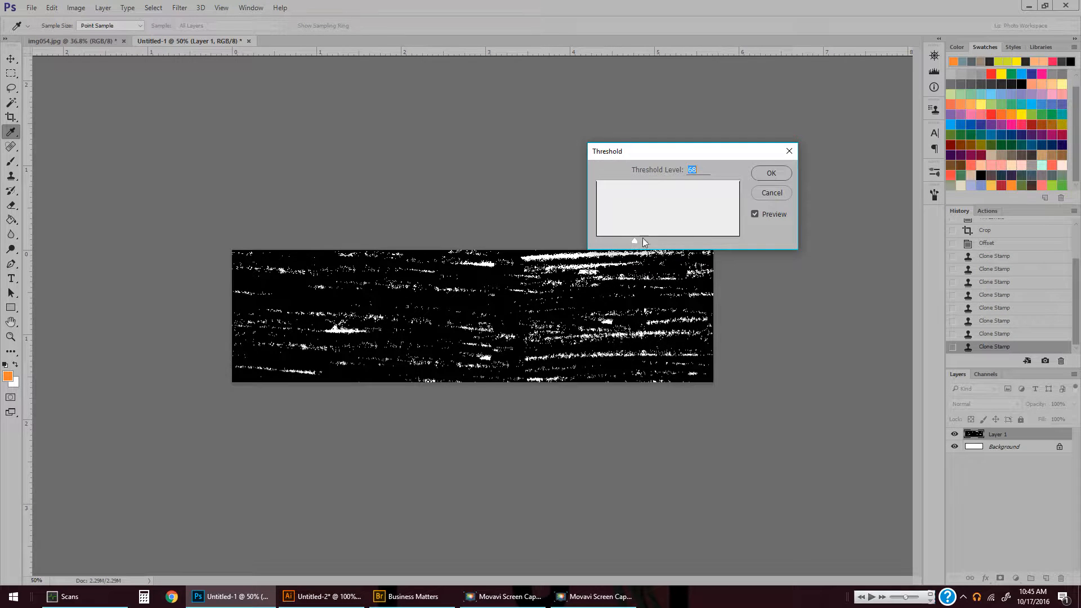
left_click(775, 175)
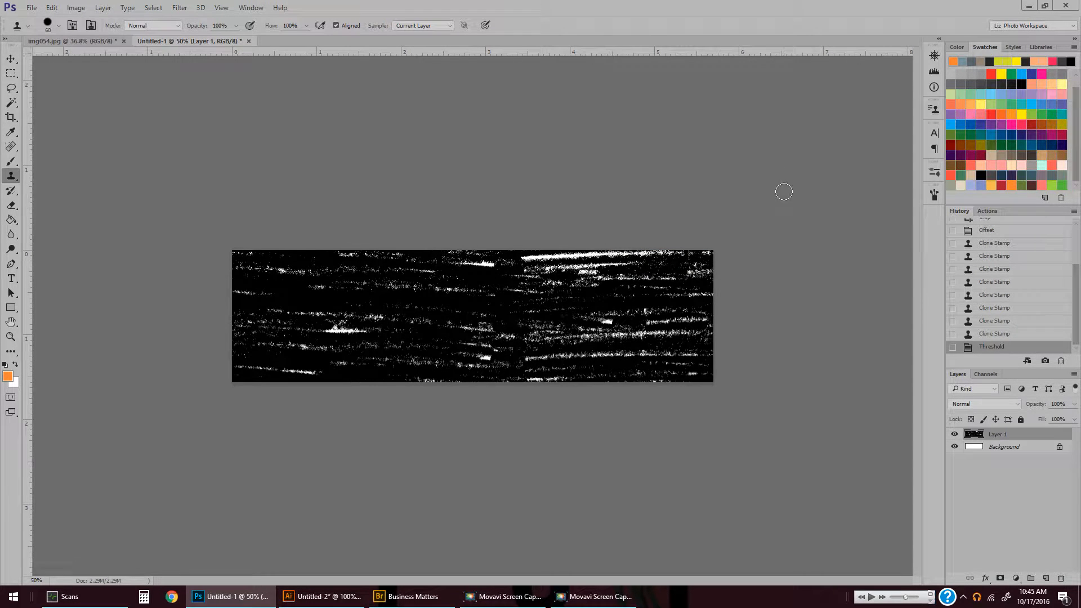
Convert the image to Grayscale mode, flattening the layers and discarding the color information.
left_click(75, 8)
mouse_move(94, 39)
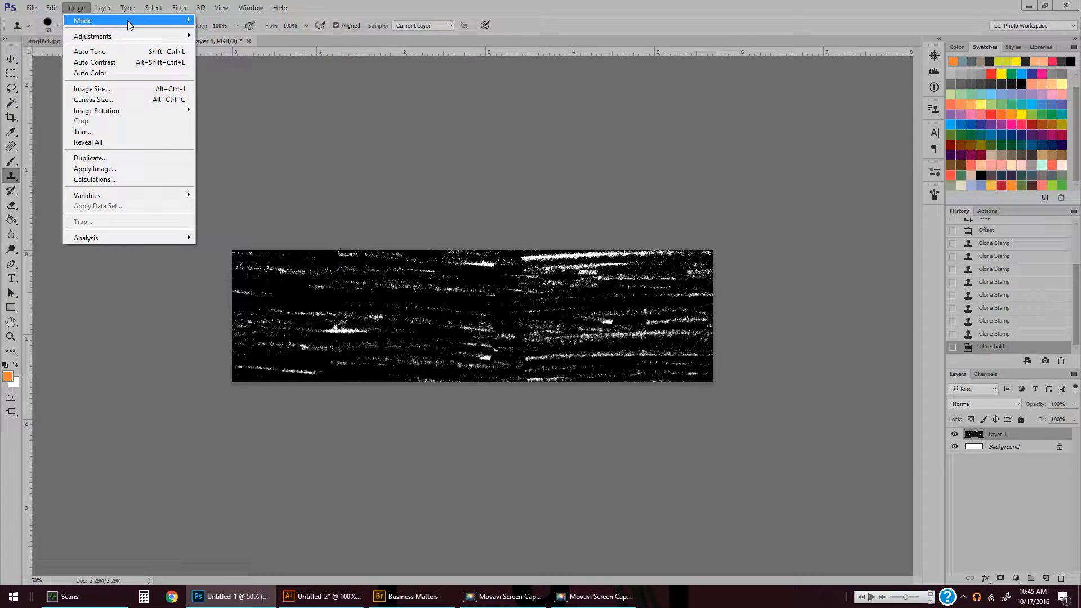
mouse_move(128, 21)
left_click(210, 31)
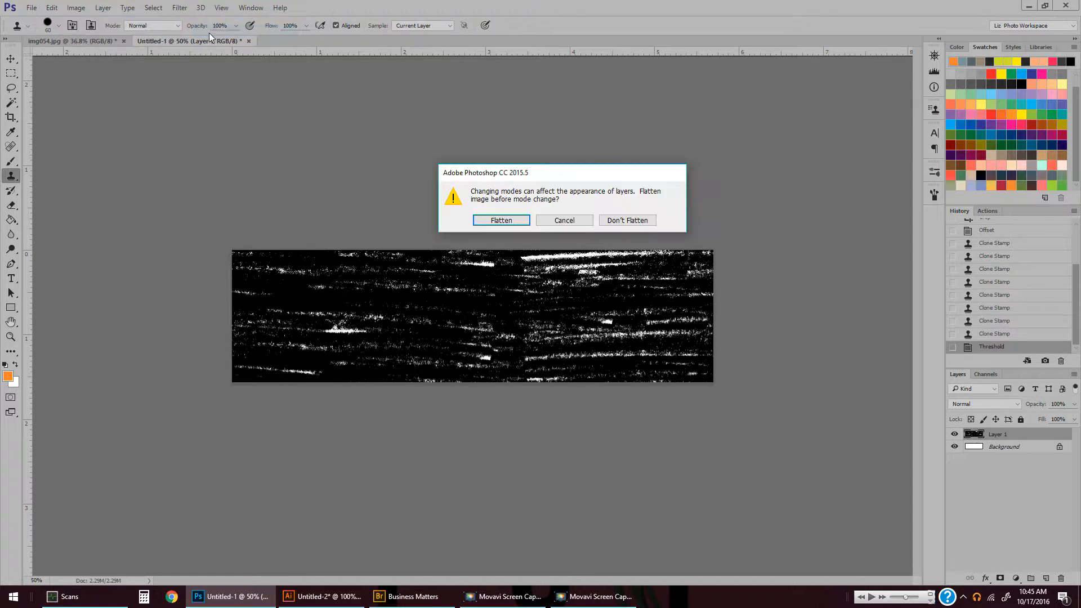
left_click(500, 220)
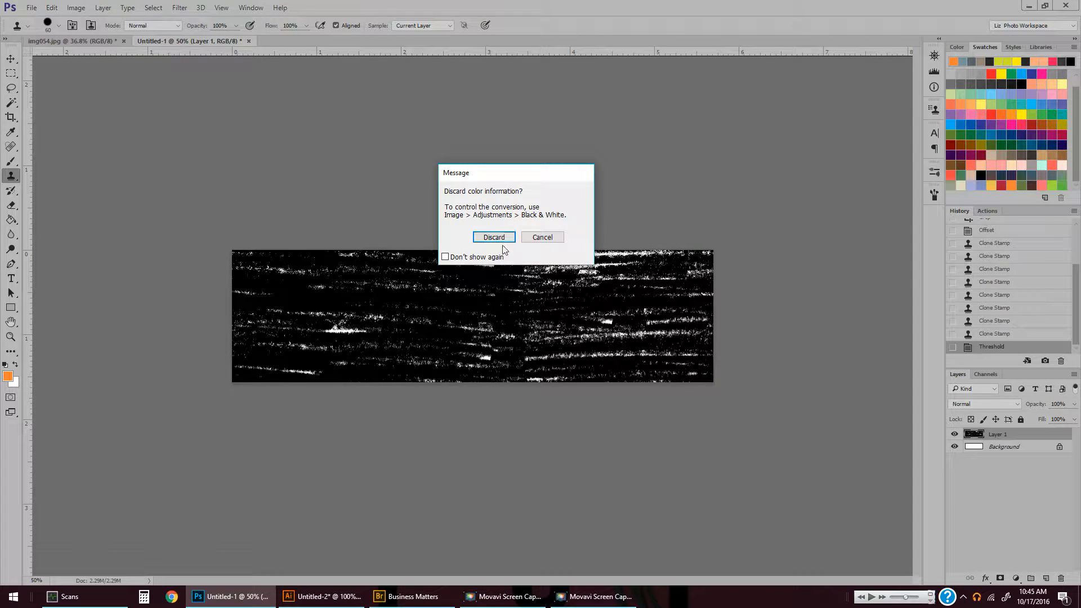
left_click(494, 237)
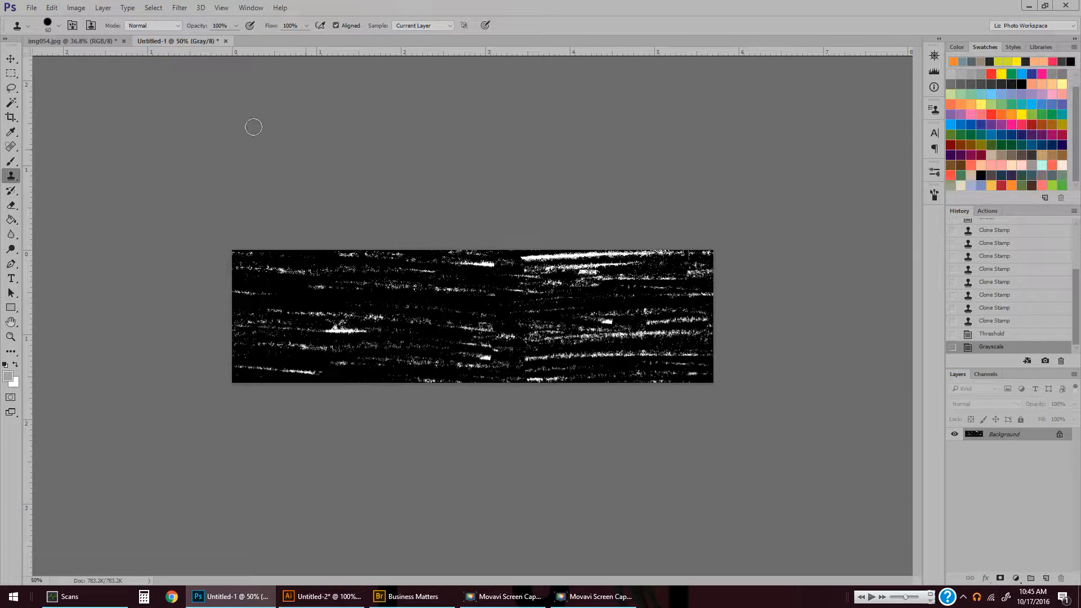
Convert the image to Bitmap mode at 300 pixels/inch output using the Diffusion Dither method.
left_click(76, 8)
mouse_move(79, 21)
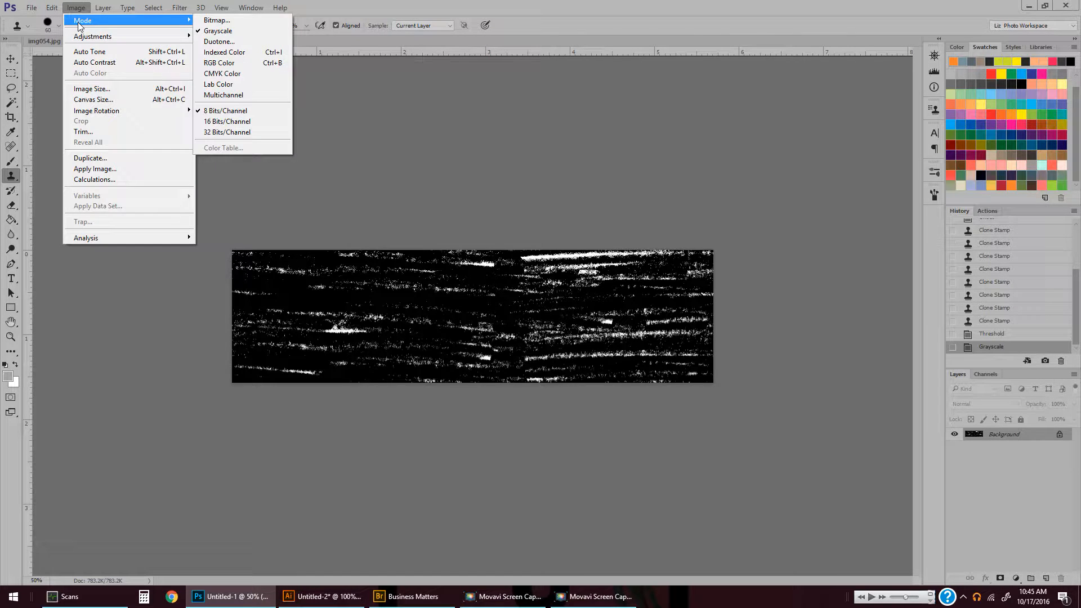
left_click(241, 21)
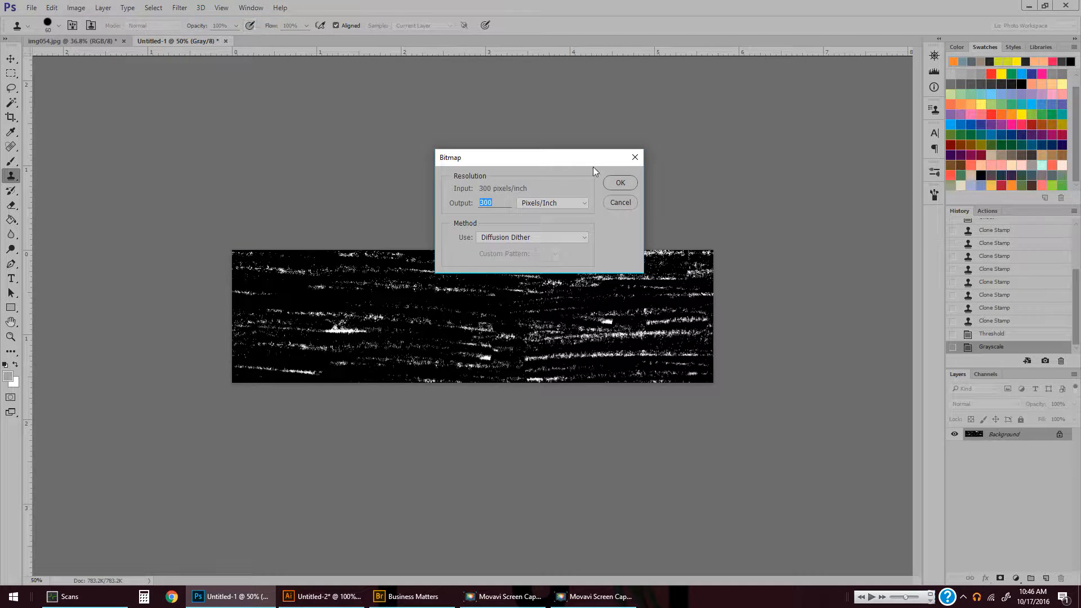
left_click(586, 237)
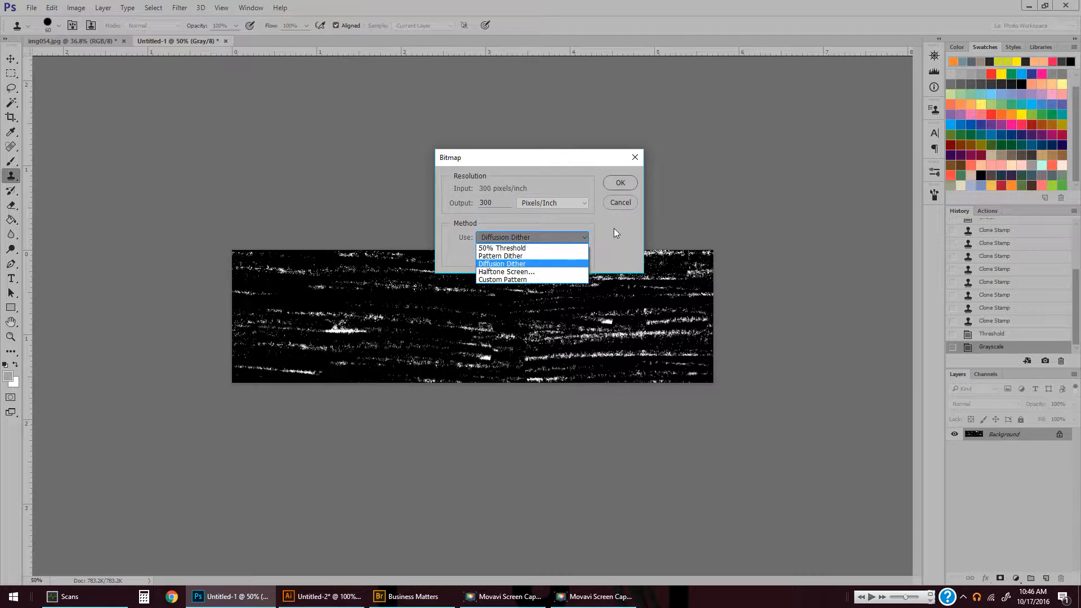
left_click(516, 263)
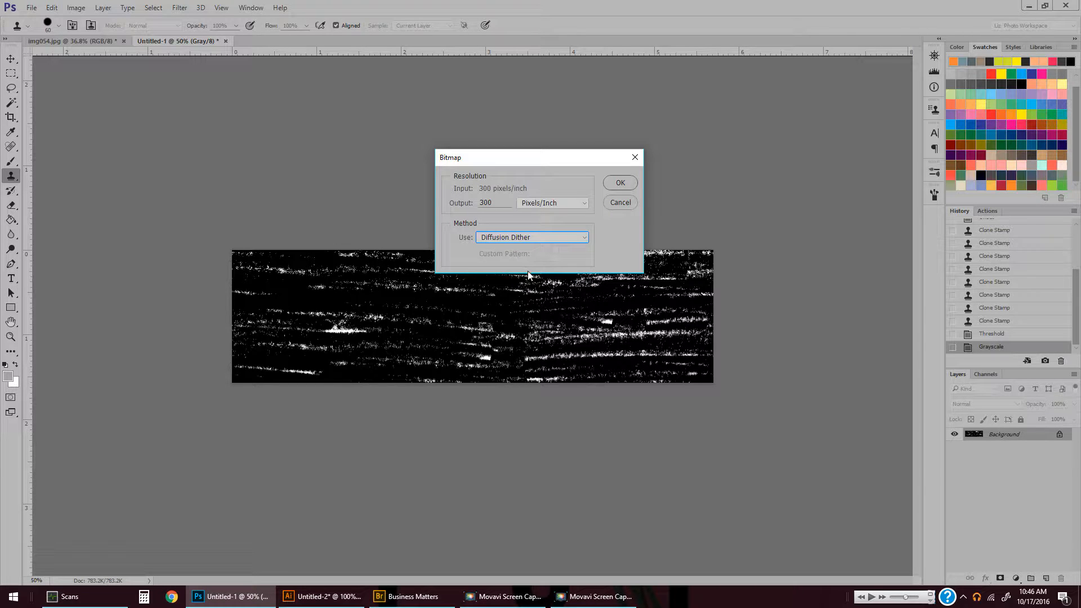
left_click(620, 184)
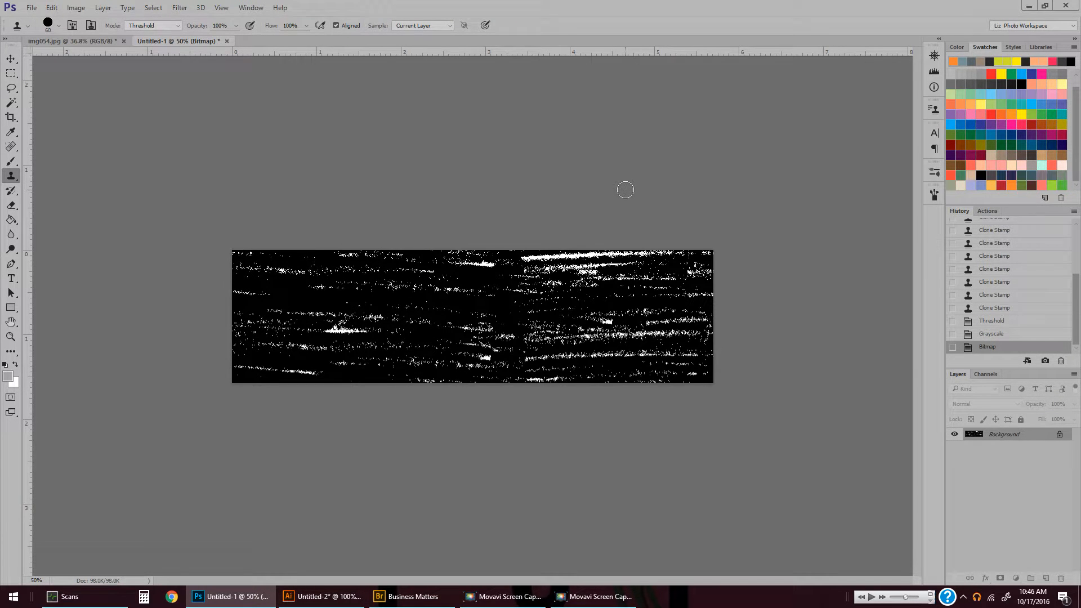
Save the bitmap image to the Desktop in BMP format, using the Windows file format at 1-bit depth.
left_click(31, 9)
left_click(46, 133)
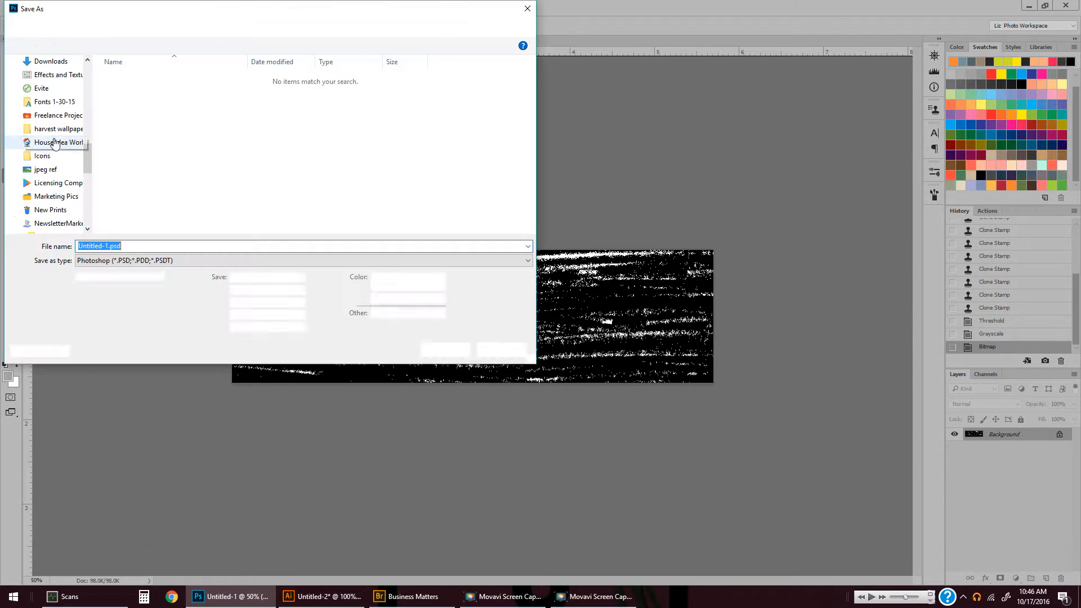
left_click(180, 261)
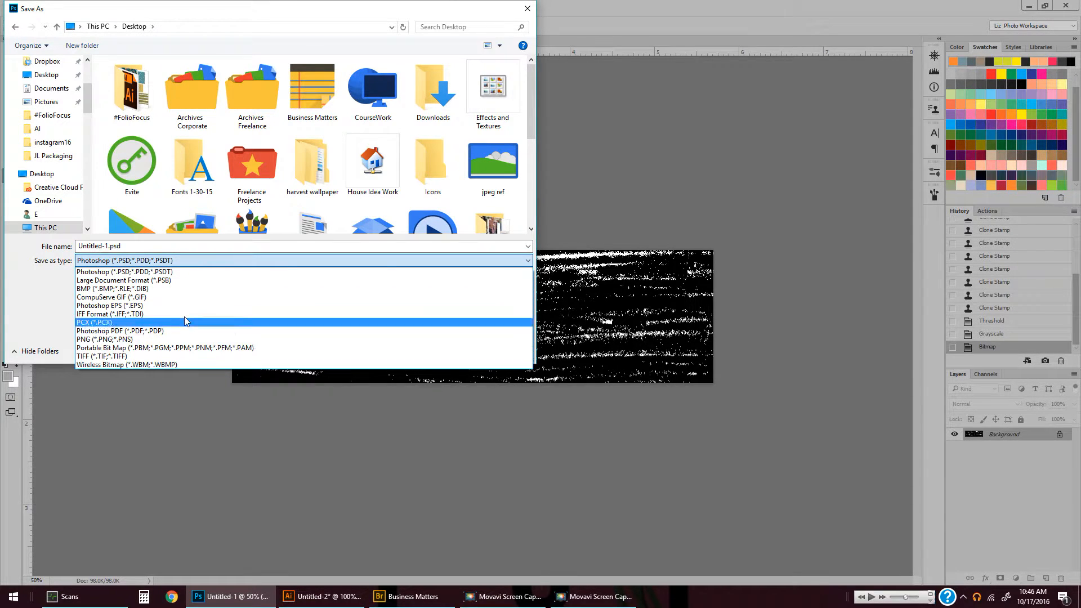
left_click(185, 288)
left_click(446, 350)
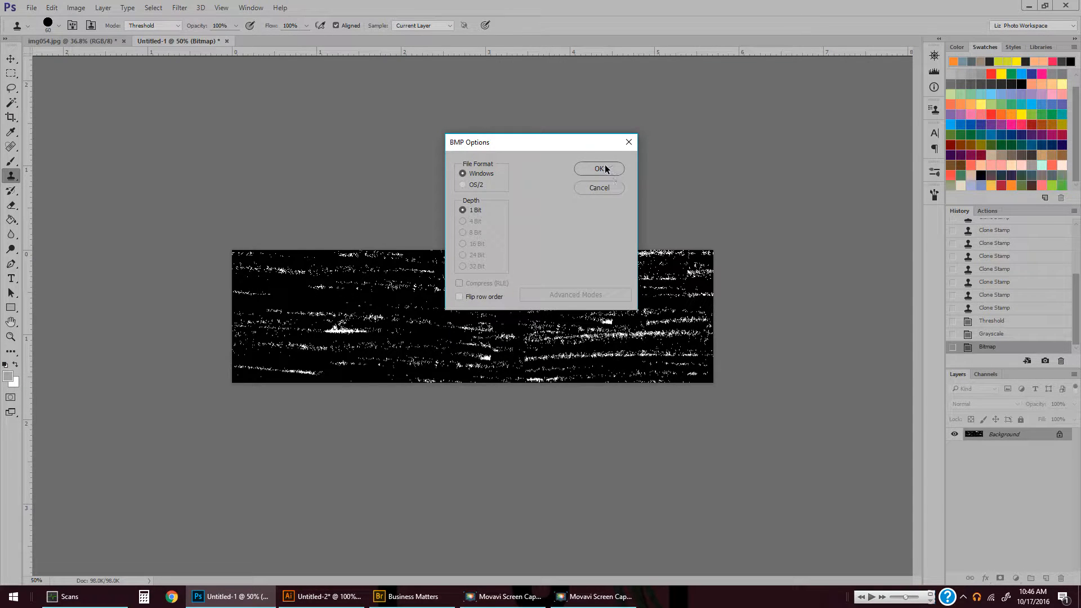
left_click(599, 169)
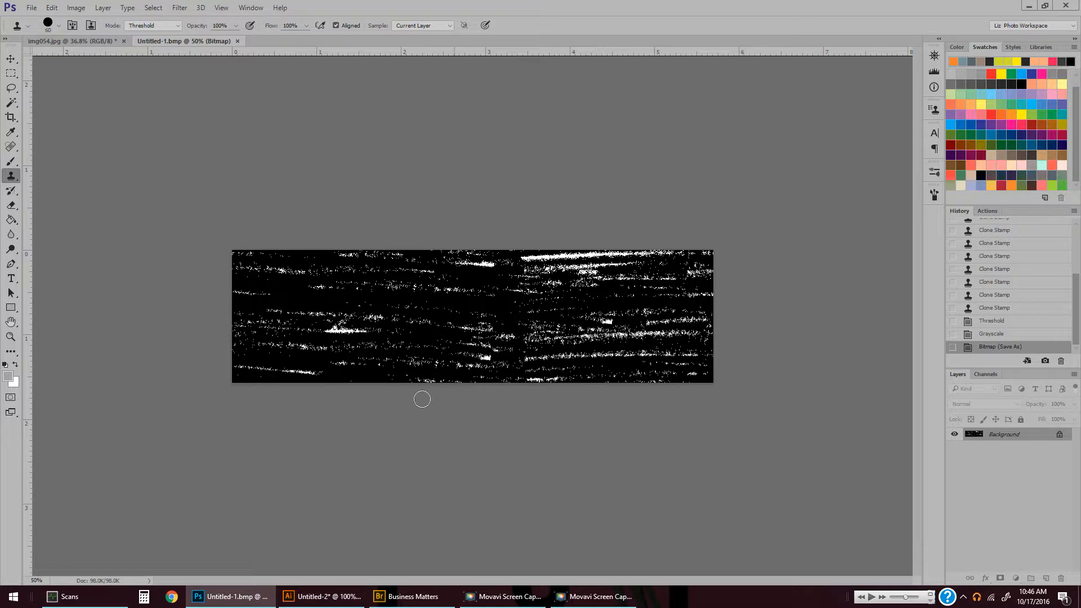
Switch to Illustrator and open Untitled-1.bmp from the Desktop, accepting the default autosave settings.
left_click(326, 595)
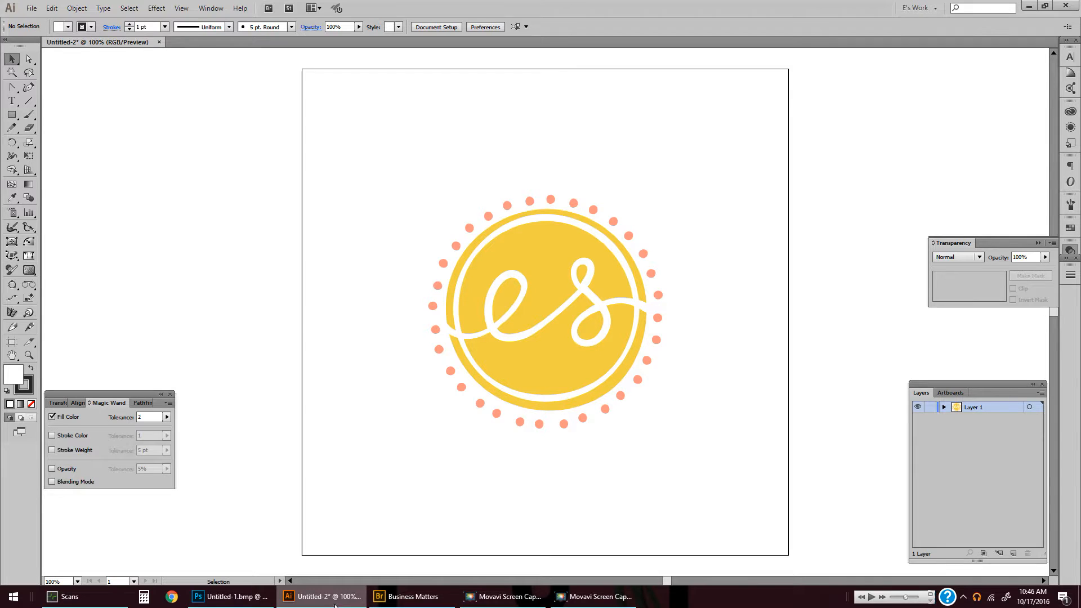
left_click(32, 7)
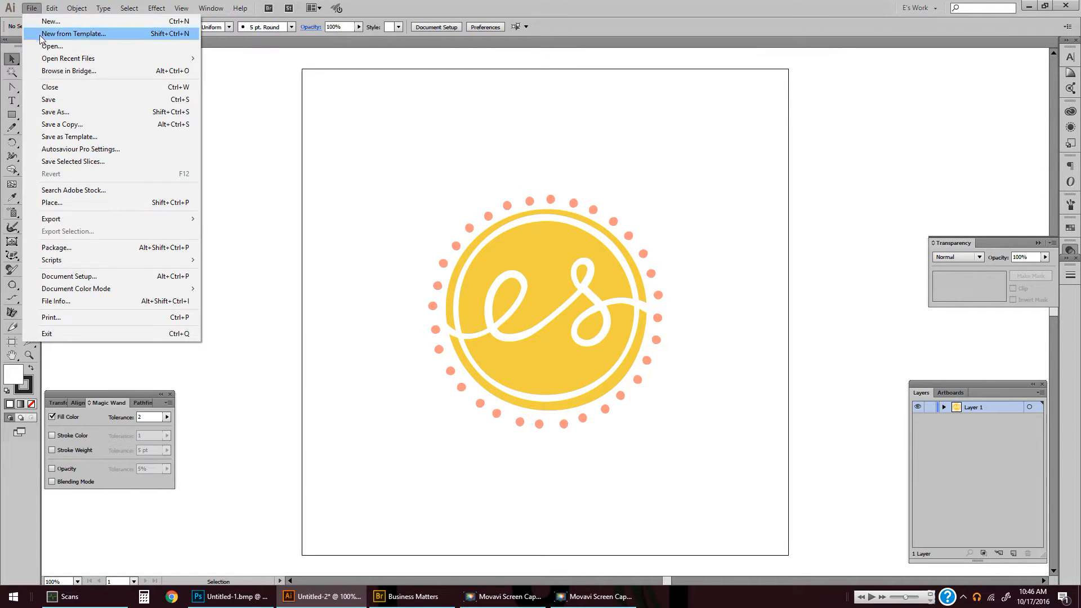
left_click(47, 47)
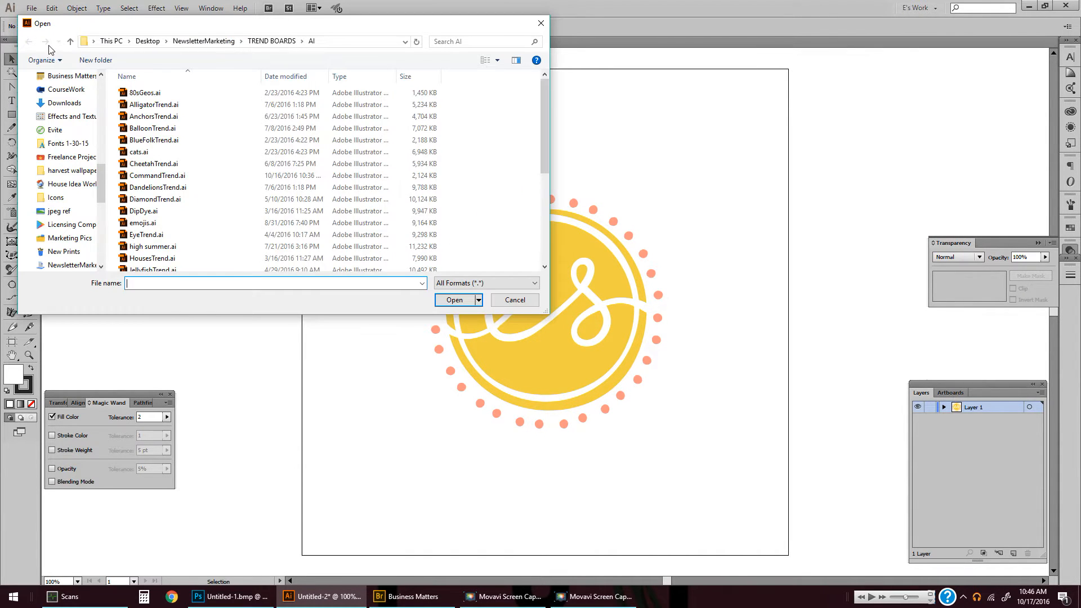
left_click(147, 41)
left_click_drag(545, 126, 548, 224)
left_click(326, 236)
left_click(455, 300)
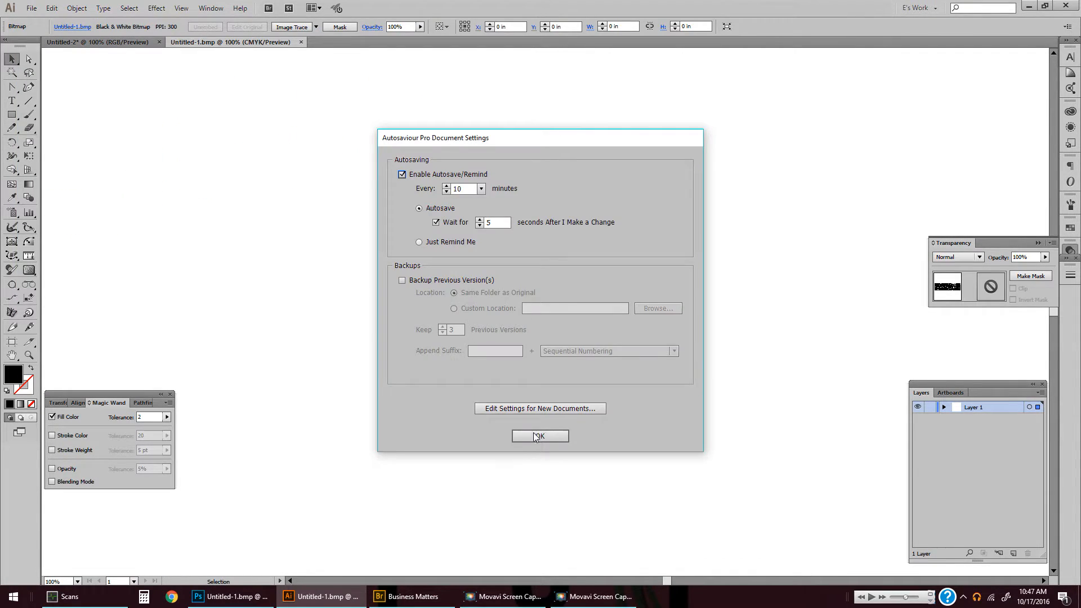
left_click(537, 433)
Copy the bitmap texture into the Untitled-2 logo document and place it over the artboard's upper-left edge.
left_click_drag(597, 313, 595, 316)
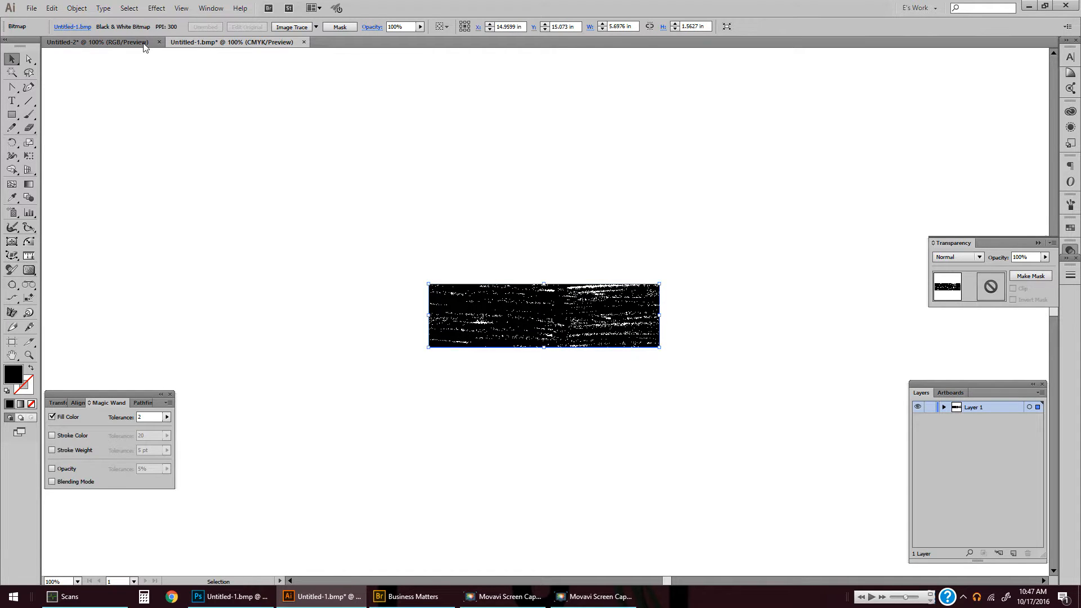
left_click(112, 44)
key("ctrl+v")
left_click_drag(612, 338, 390, 174)
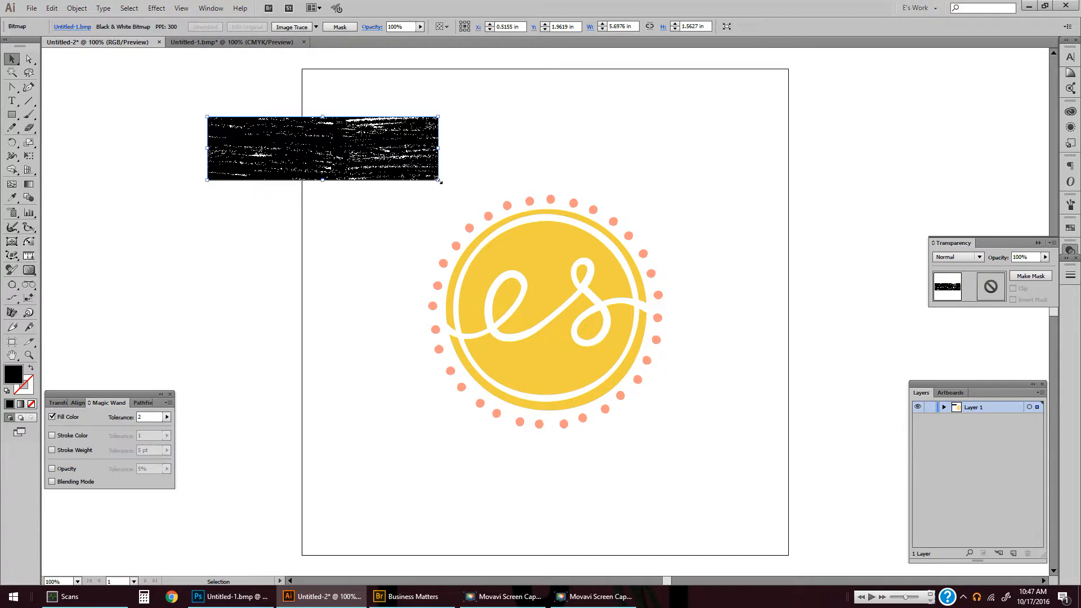
Recolor the bitmap texture with the yellow sampled from the logo's circle using the Eyedropper.
key("i")
left_click(543, 239)
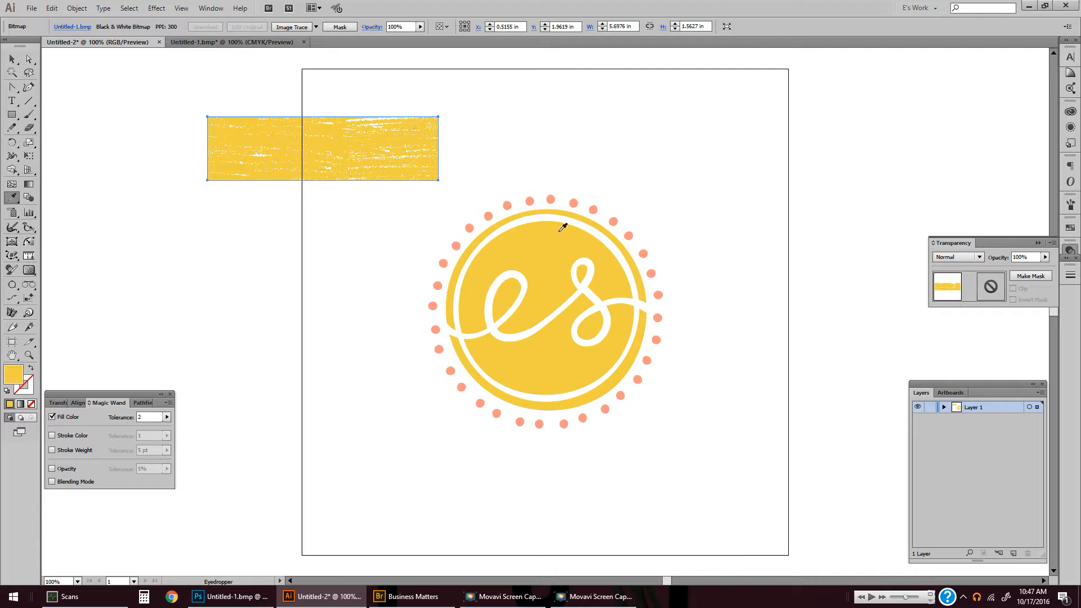
key("v")
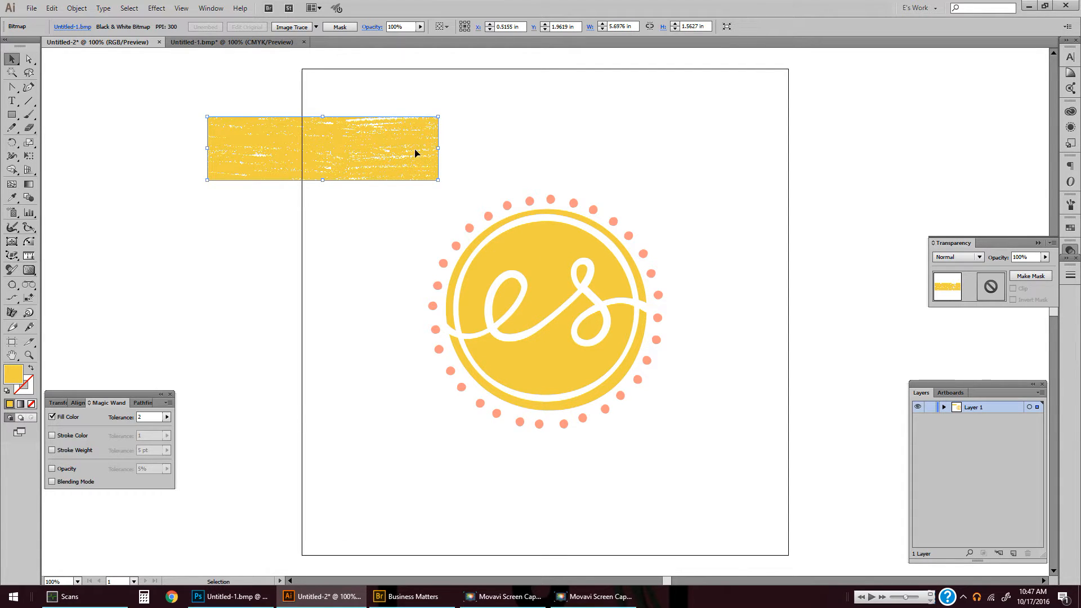
Add the yellow texture to the Swatches as a pattern and move the original off the artboard's upper-left side.
left_click(1070, 228)
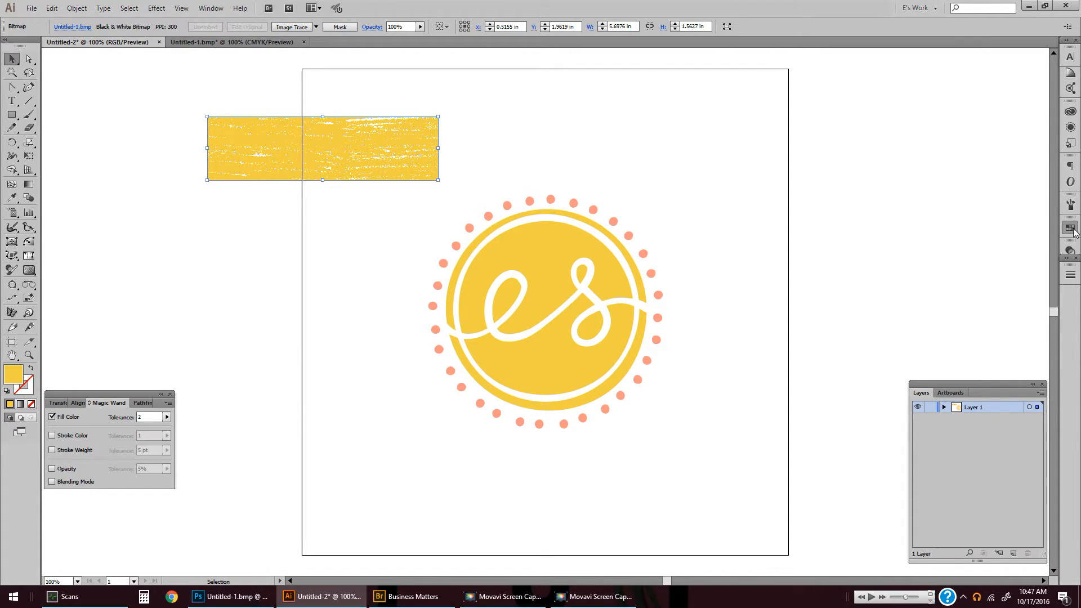
left_click_drag(253, 152, 961, 325)
left_click_drag(362, 157, 179, 121)
left_click(283, 419)
Select the logo's yellow circle by its fill color with the Magic Wand and fill it with the new texture pattern swatch.
left_click(557, 366)
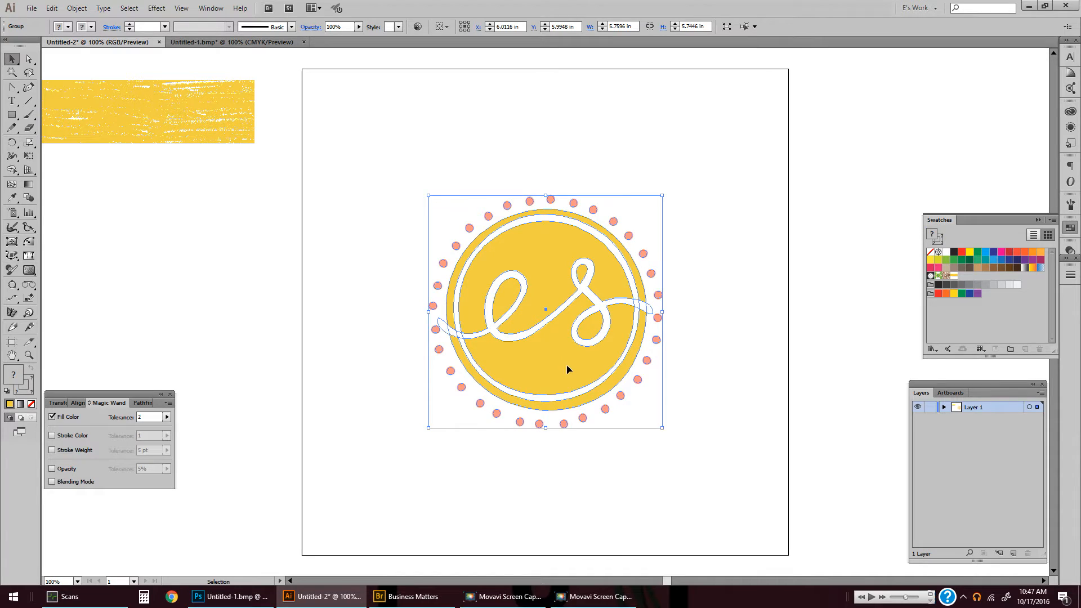
left_click(576, 458)
key("y")
left_click(561, 373)
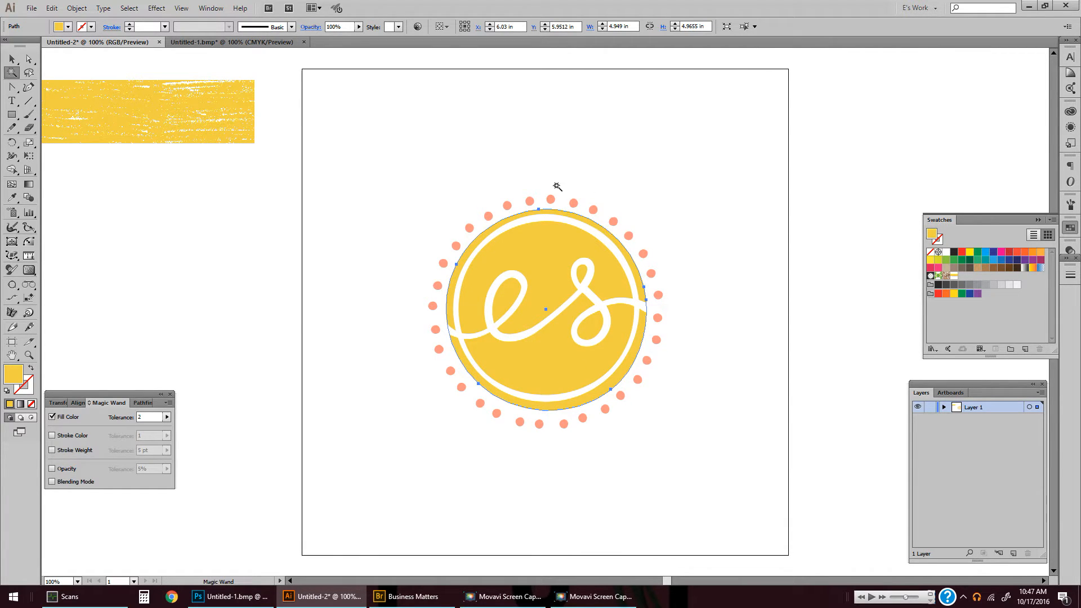
left_click(954, 276)
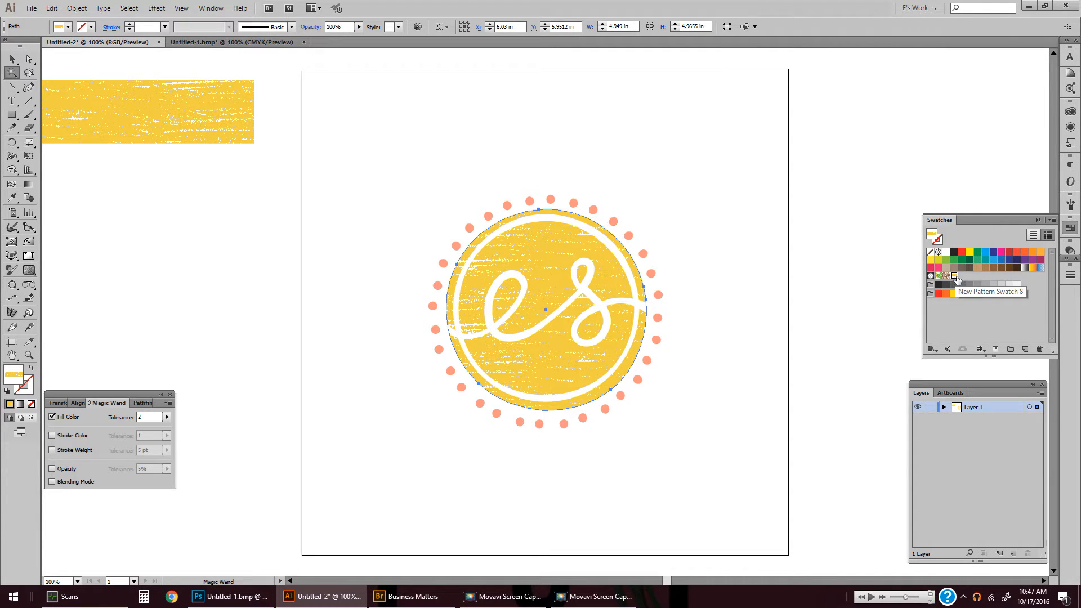
Examine the textured circle up close for seams where the pattern tiles meet.
key("a")
left_click(817, 397)
left_click(538, 246)
key("z")
left_click(658, 456)
left_click_drag(355, 138, 659, 418)
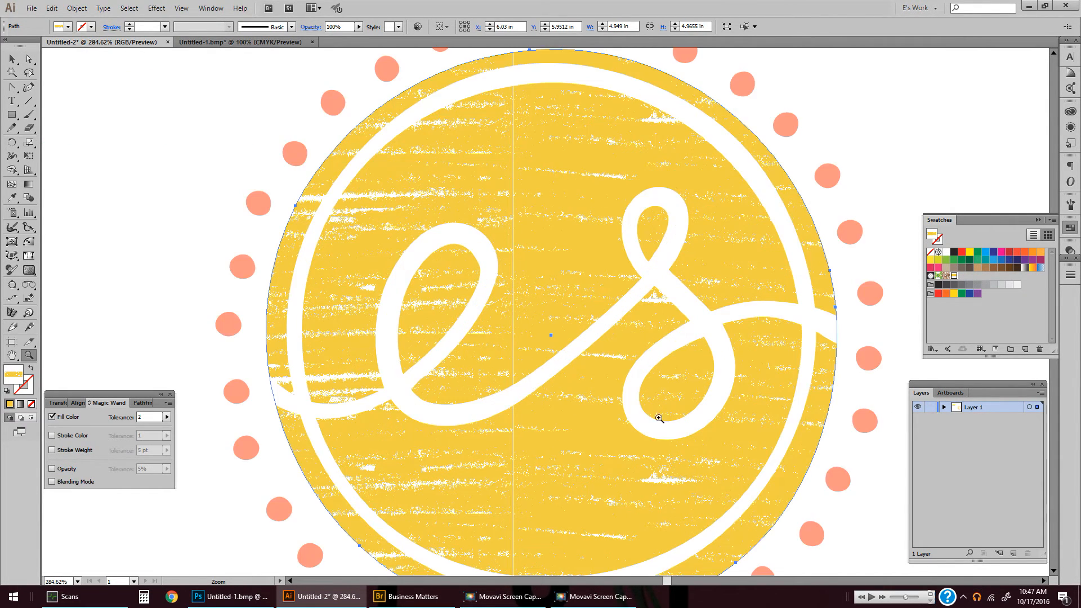
left_click(556, 234, "alt")
left_click_drag(473, 164, 562, 332)
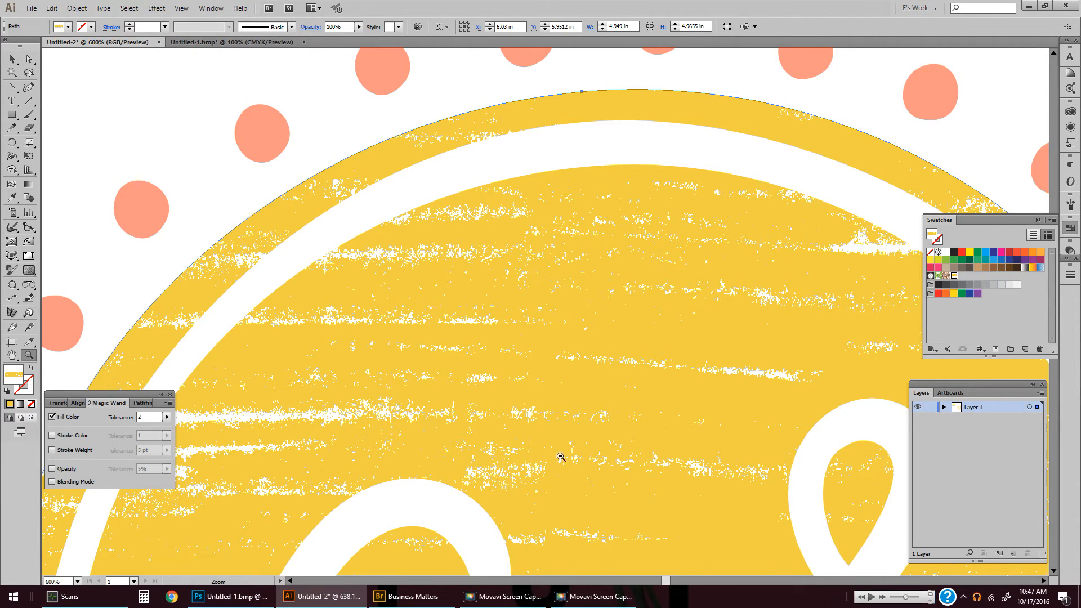
left_click(555, 447, "alt")
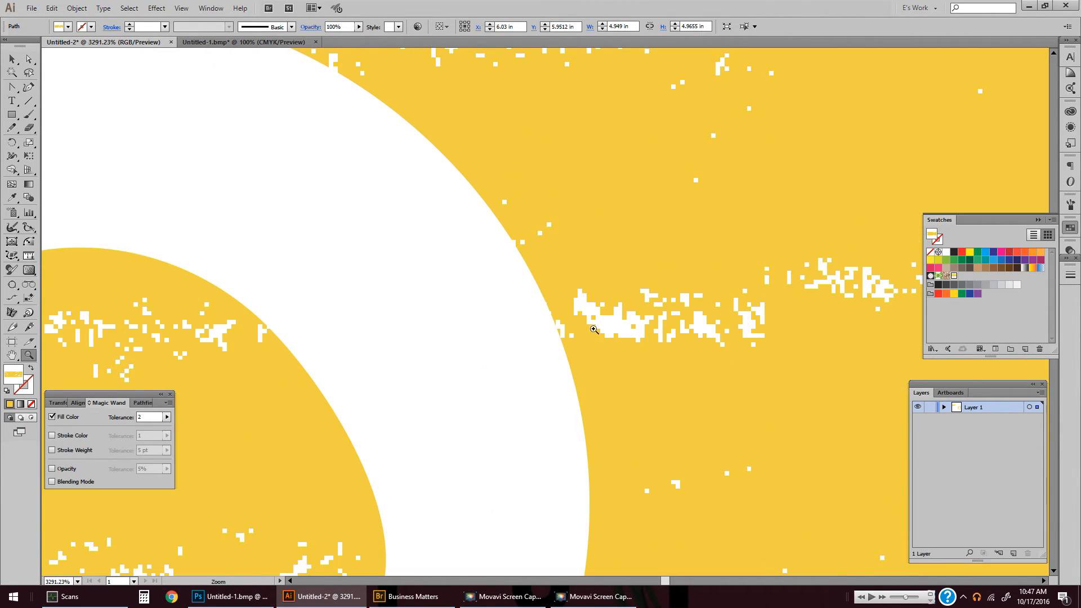
left_click(584, 320, "alt")
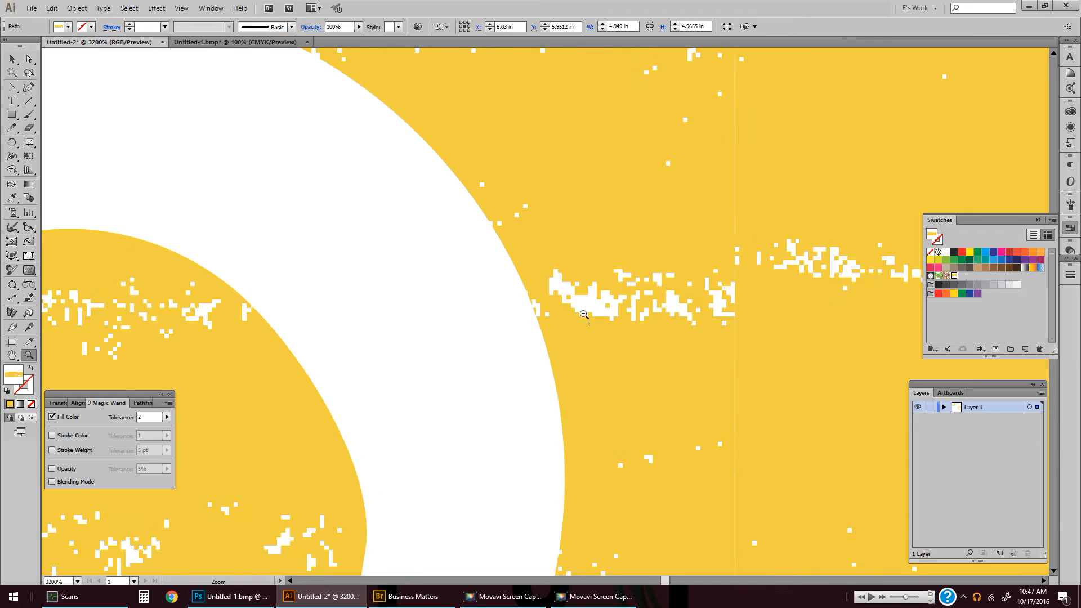
left_click(580, 321, "alt")
left_click(572, 321, "alt")
left_click(571, 321, "alt")
left_click(571, 321, "alt")
left_click(571, 320, "alt")
left_click(571, 321, "alt")
left_click(571, 321, "alt")
left_click(571, 320, "alt")
left_click(571, 320, "alt")
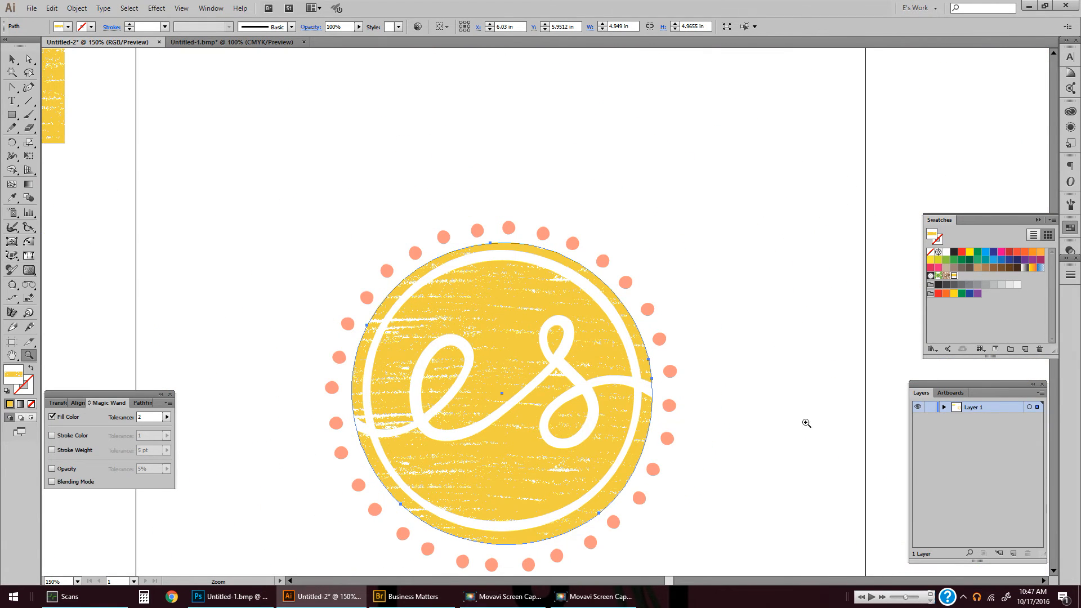